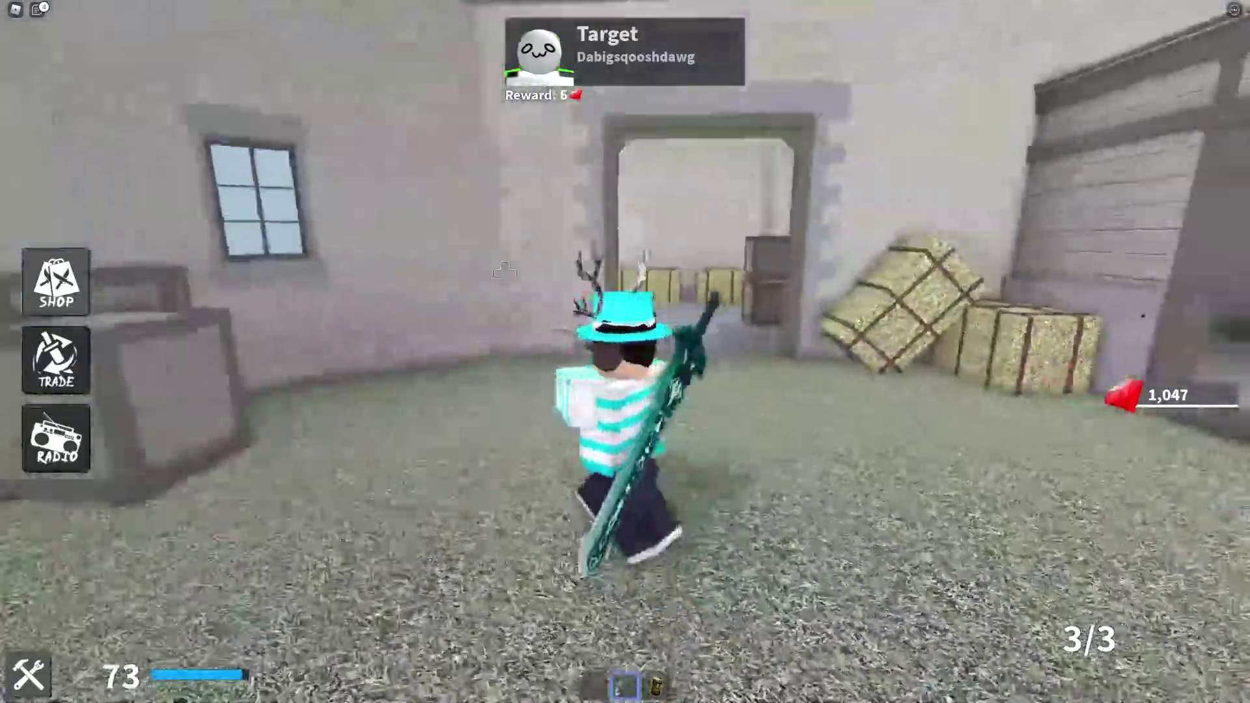
Run across the courtyard to the hay-crate doorway and shoot the first target for a kill
key("w")
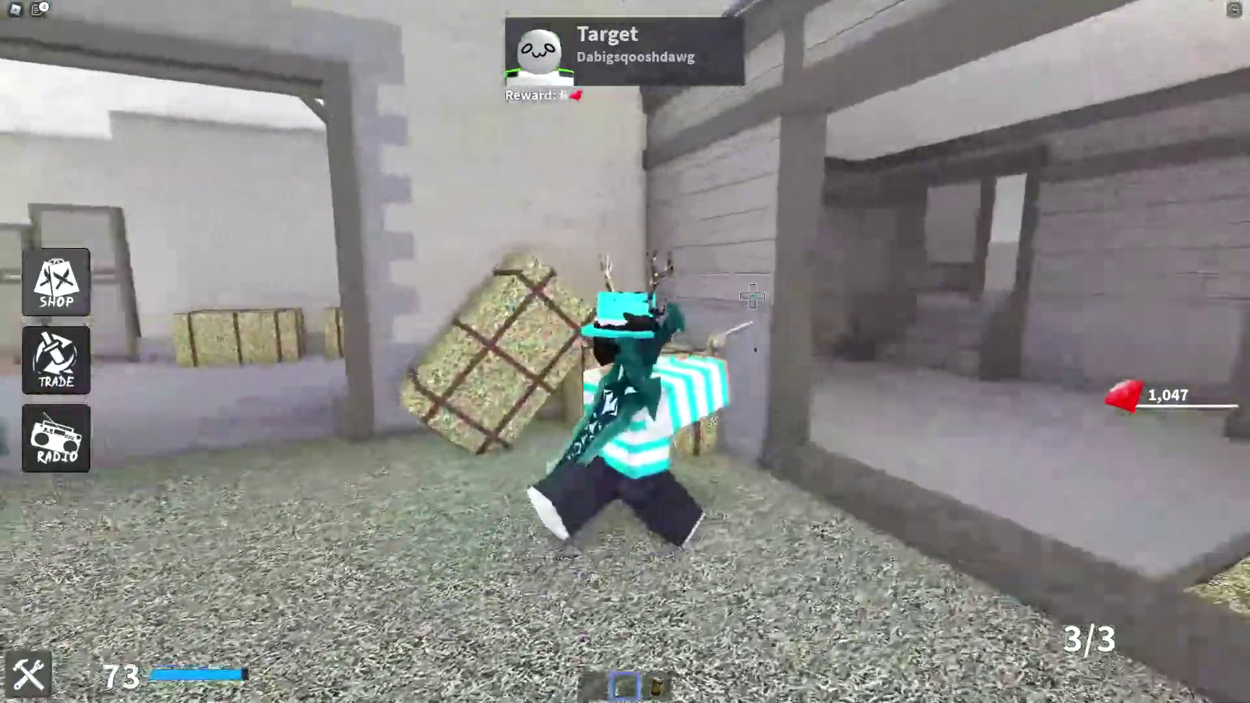
key("w")
left_click(602, 307)
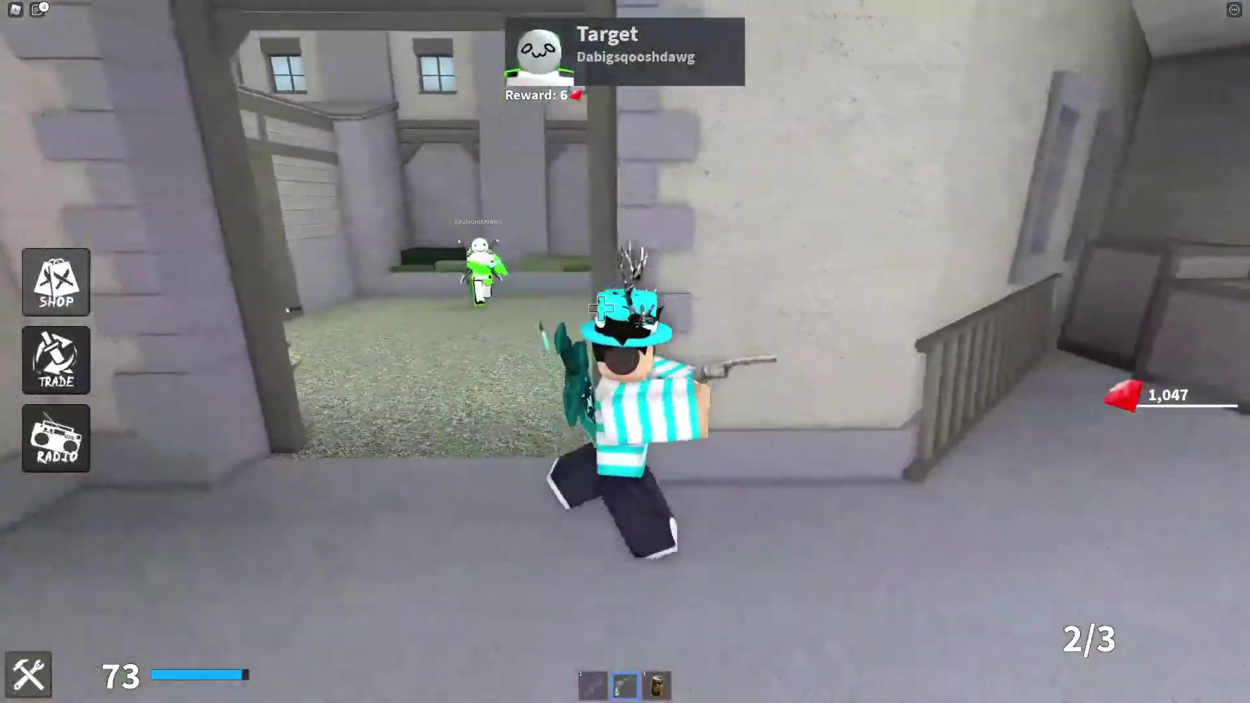
Move through the alley into the building and shoot the next player for a double kill
key("w")
left_click(528, 284)
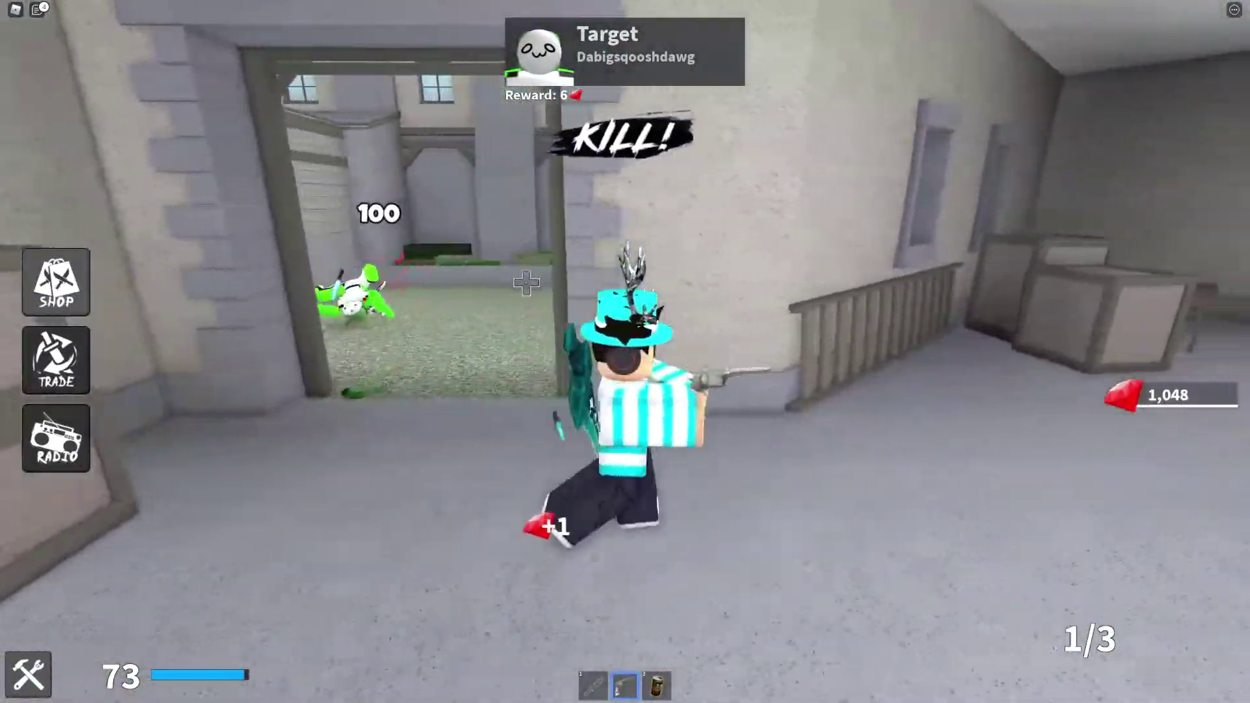
key("w")
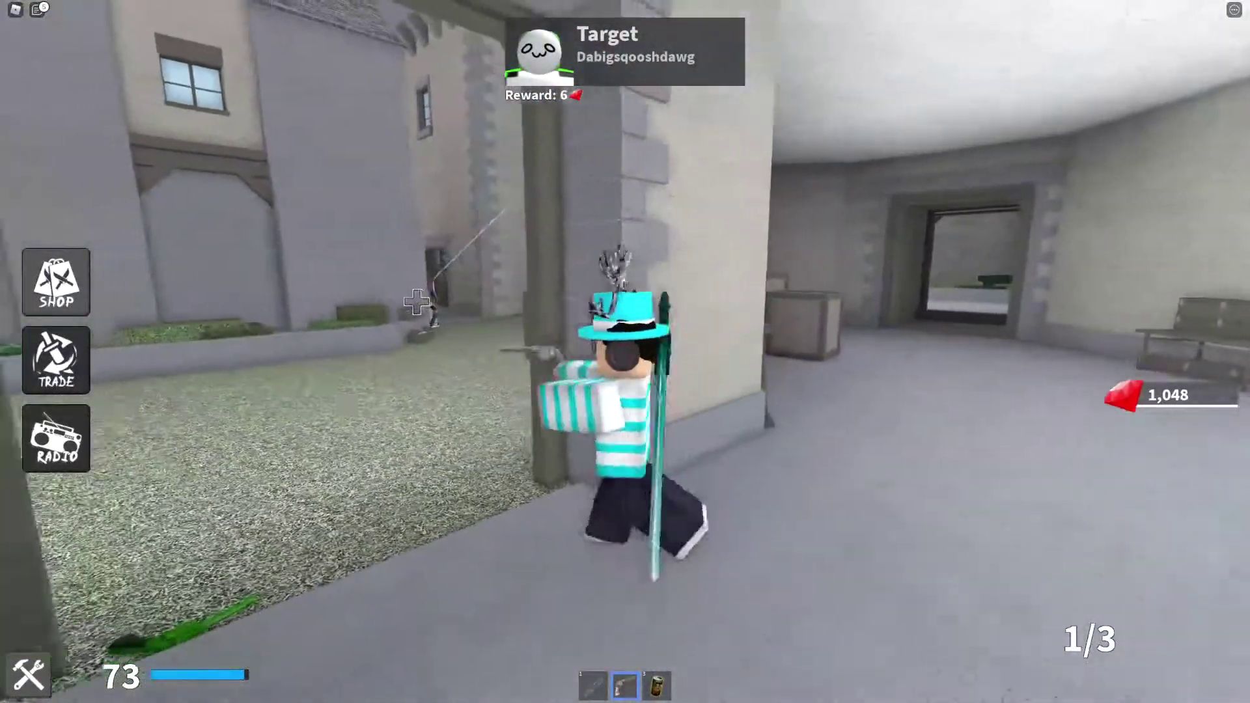
key("w")
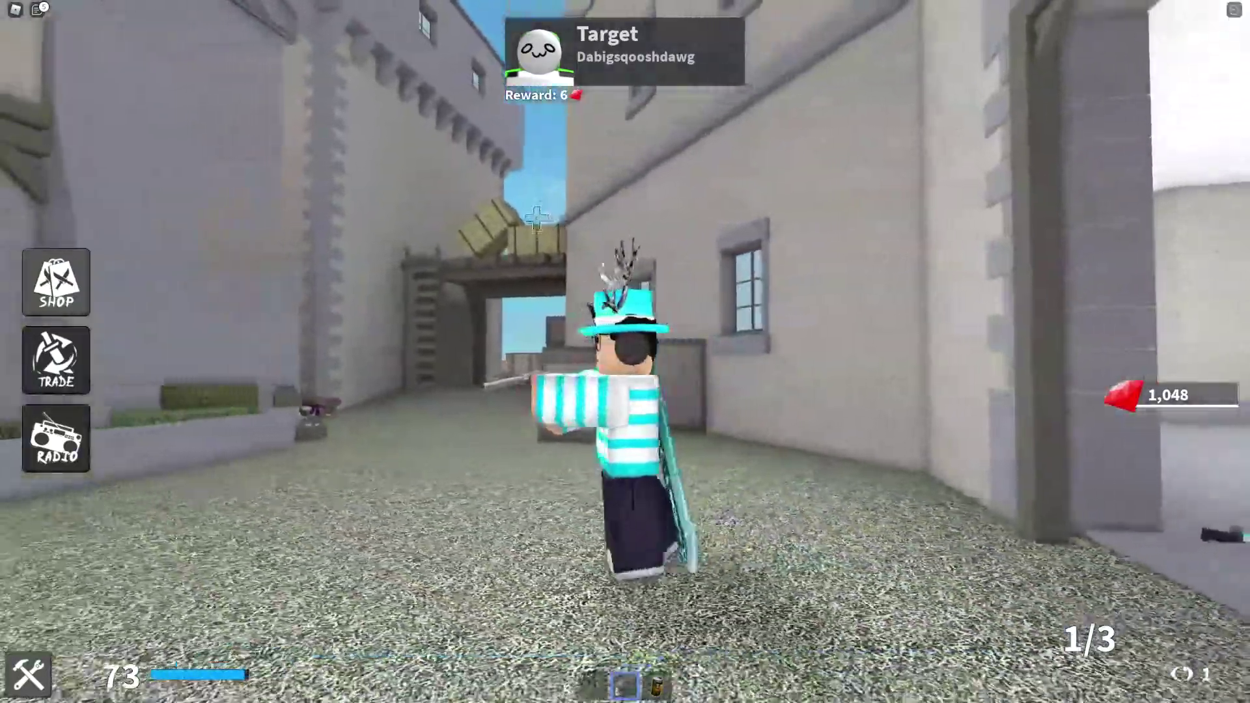
key("w")
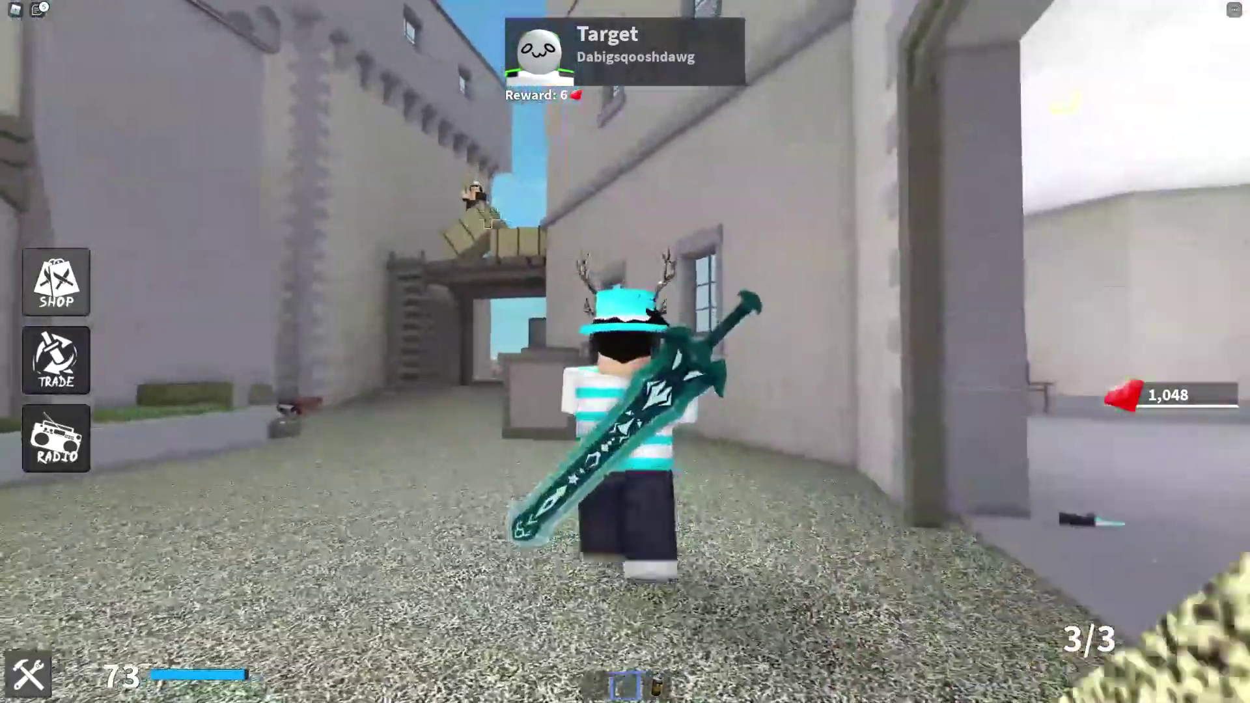
left_click(530, 241)
key("w")
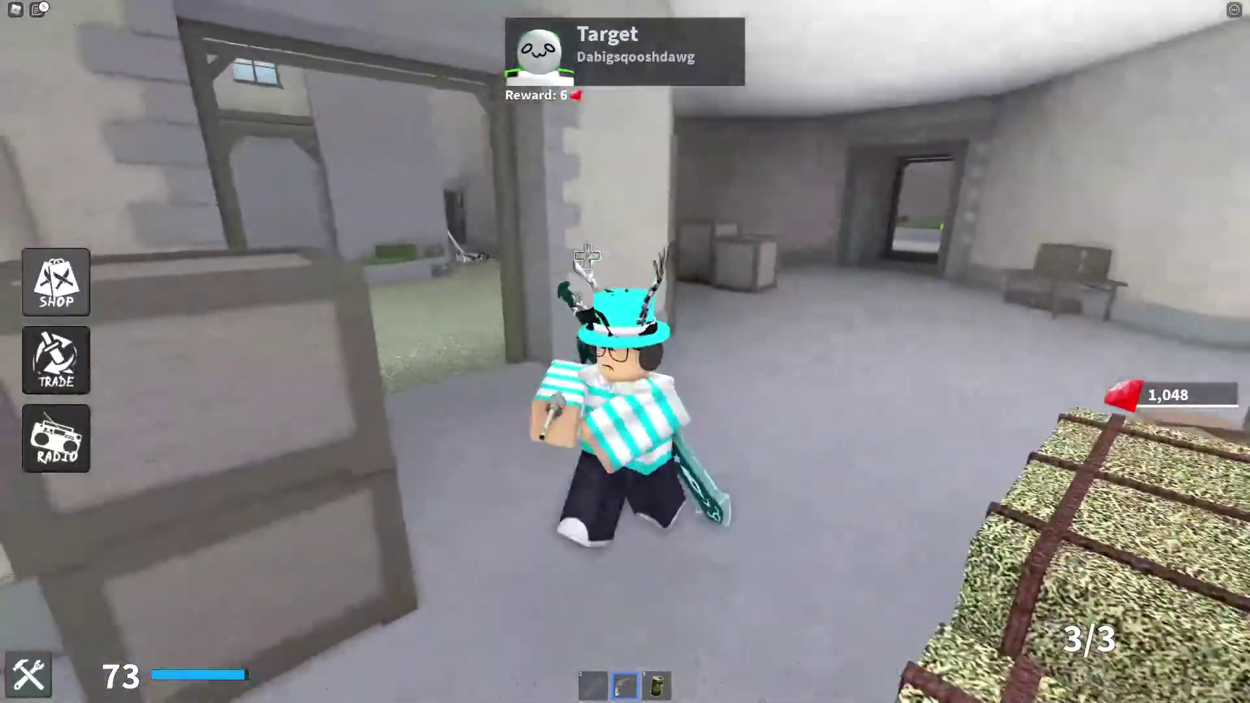
key("w")
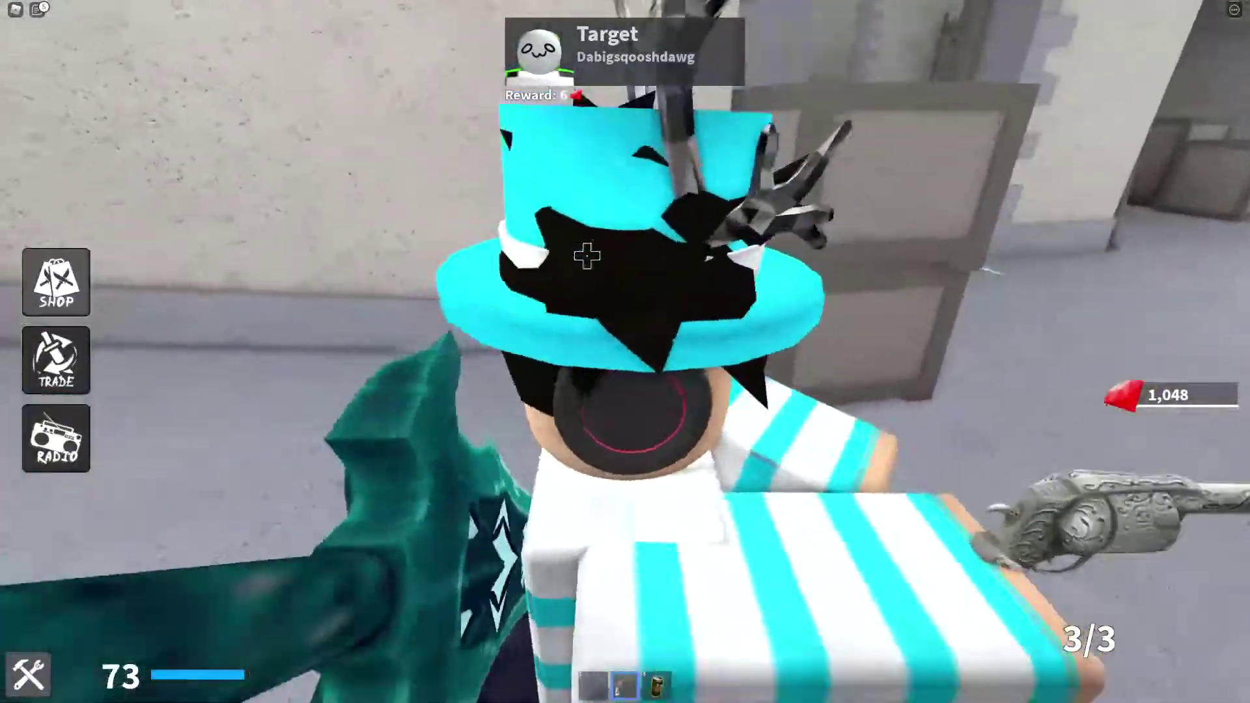
Run through the corridors and street with the gun equipped, then bring up the game menu to leave
key("w")
left_click(677, 252)
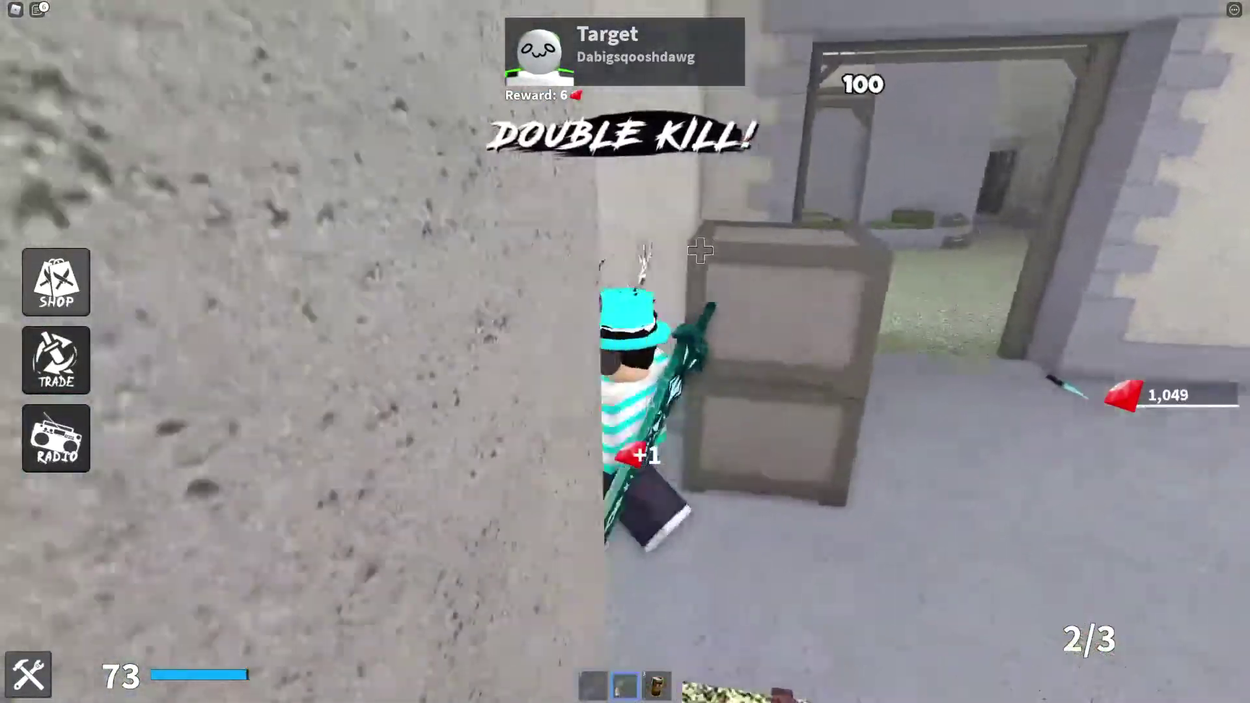
key("w")
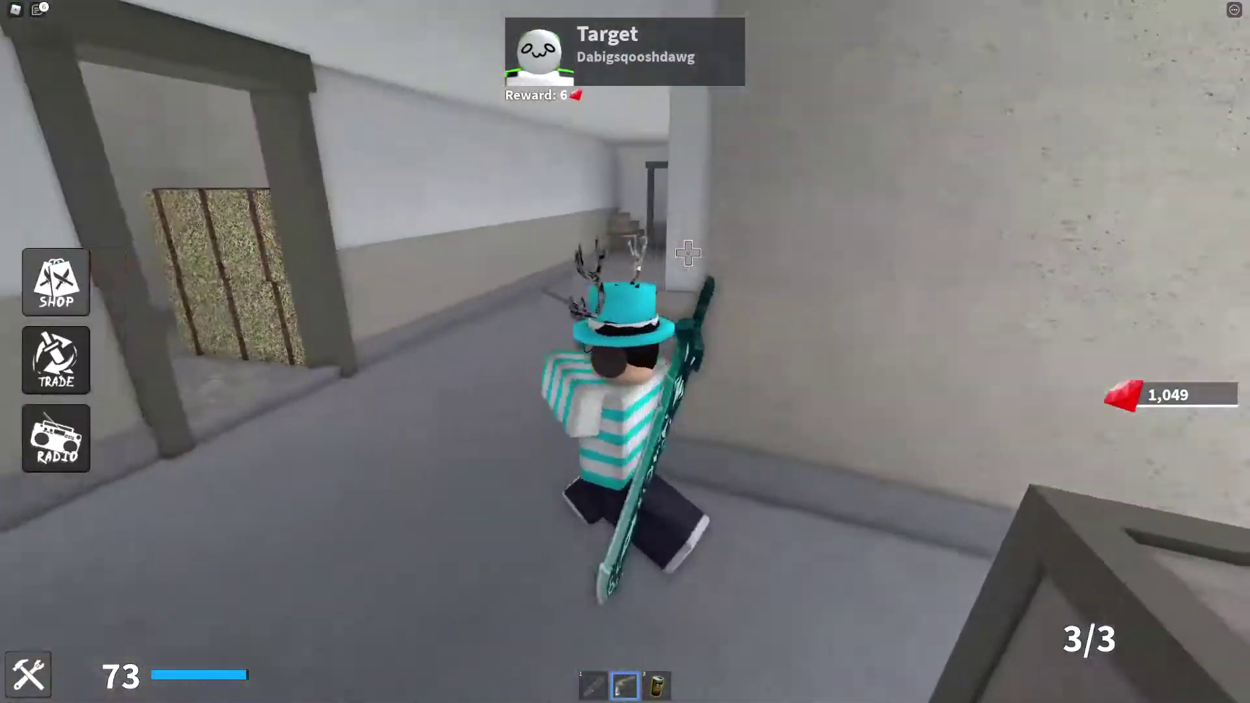
key("w")
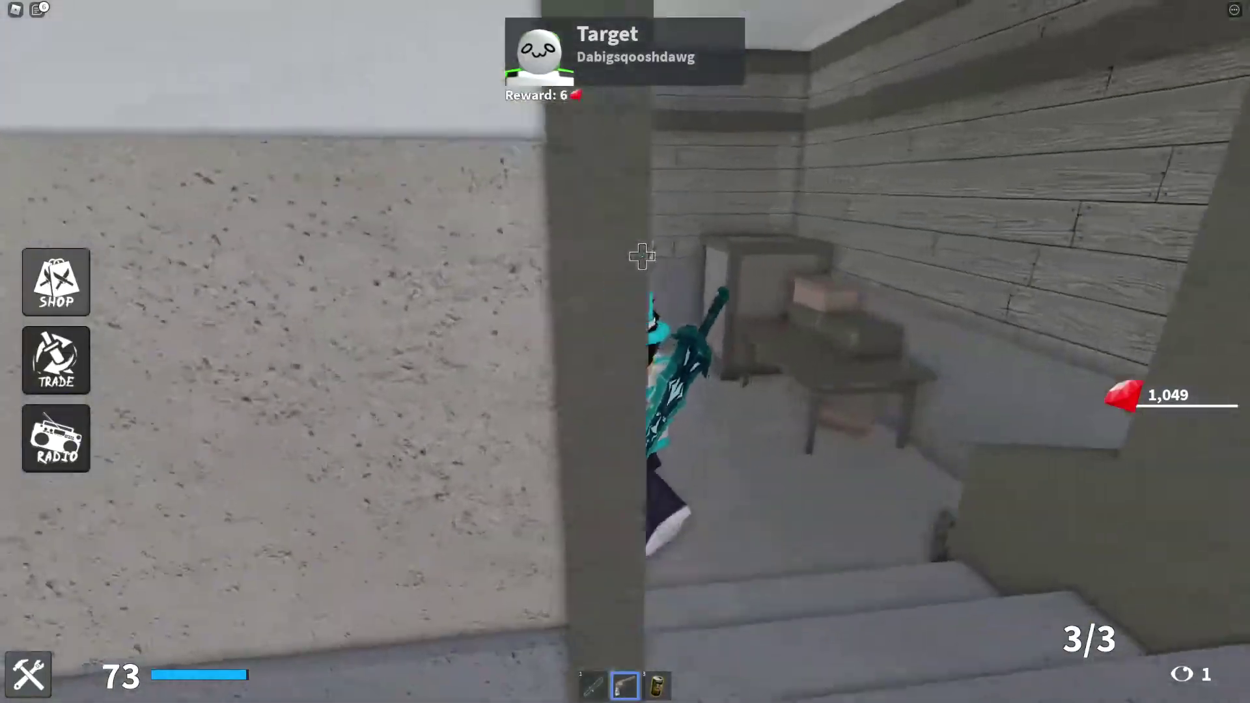
key("w")
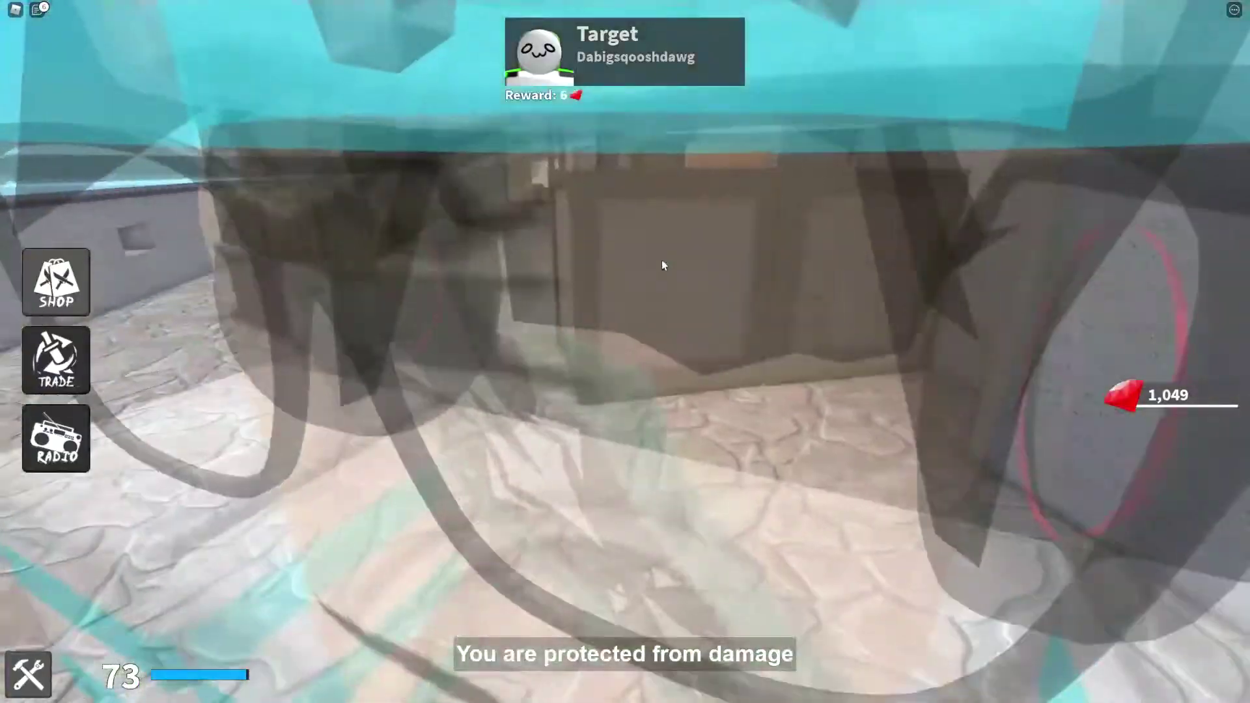
key("w")
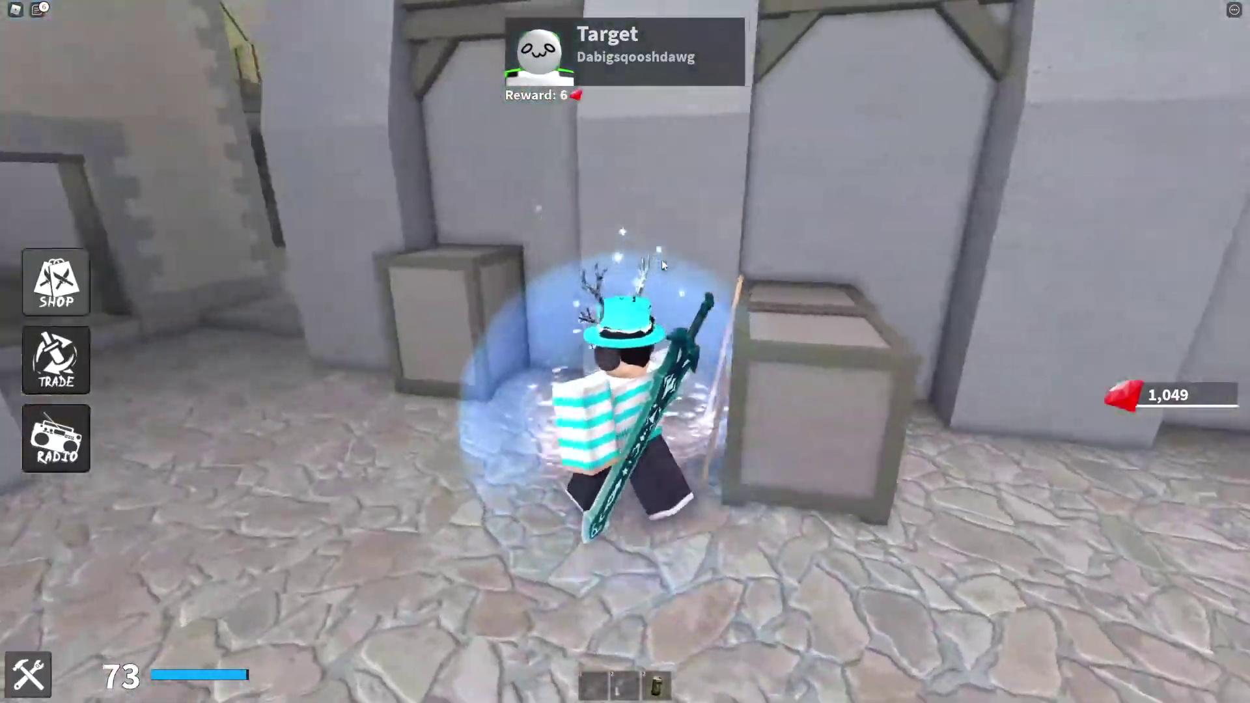
key("2")
key("w")
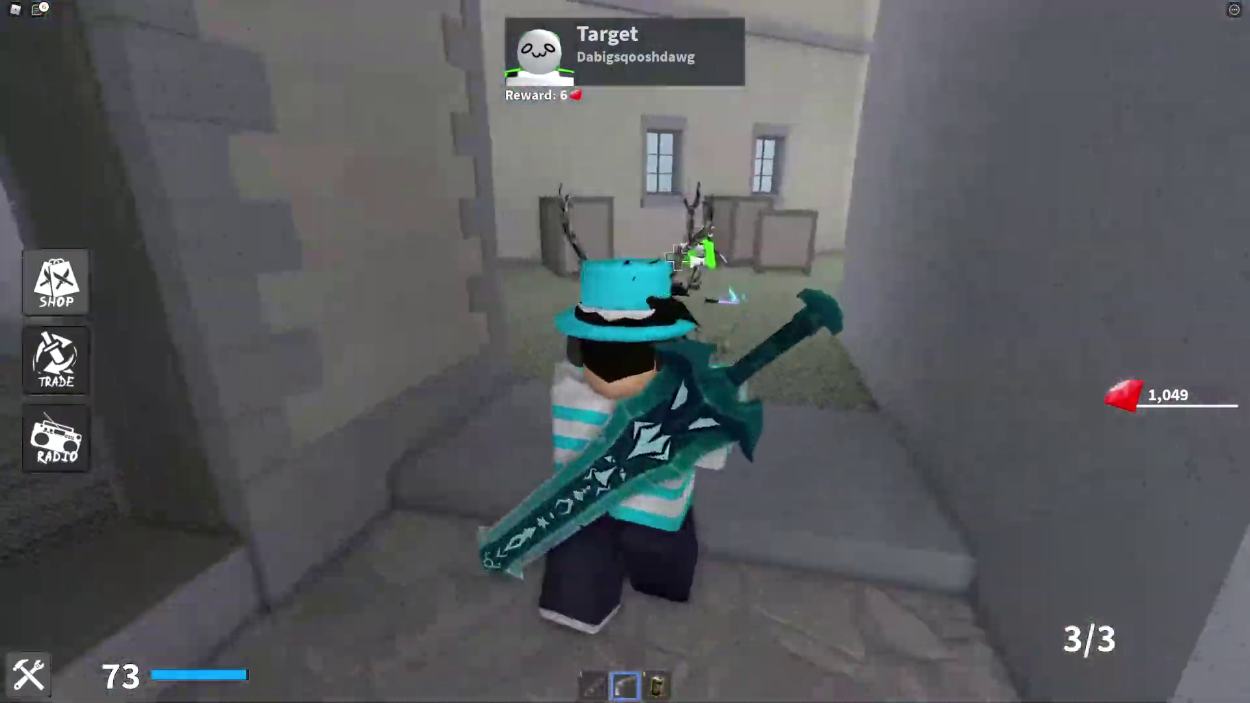
key("w")
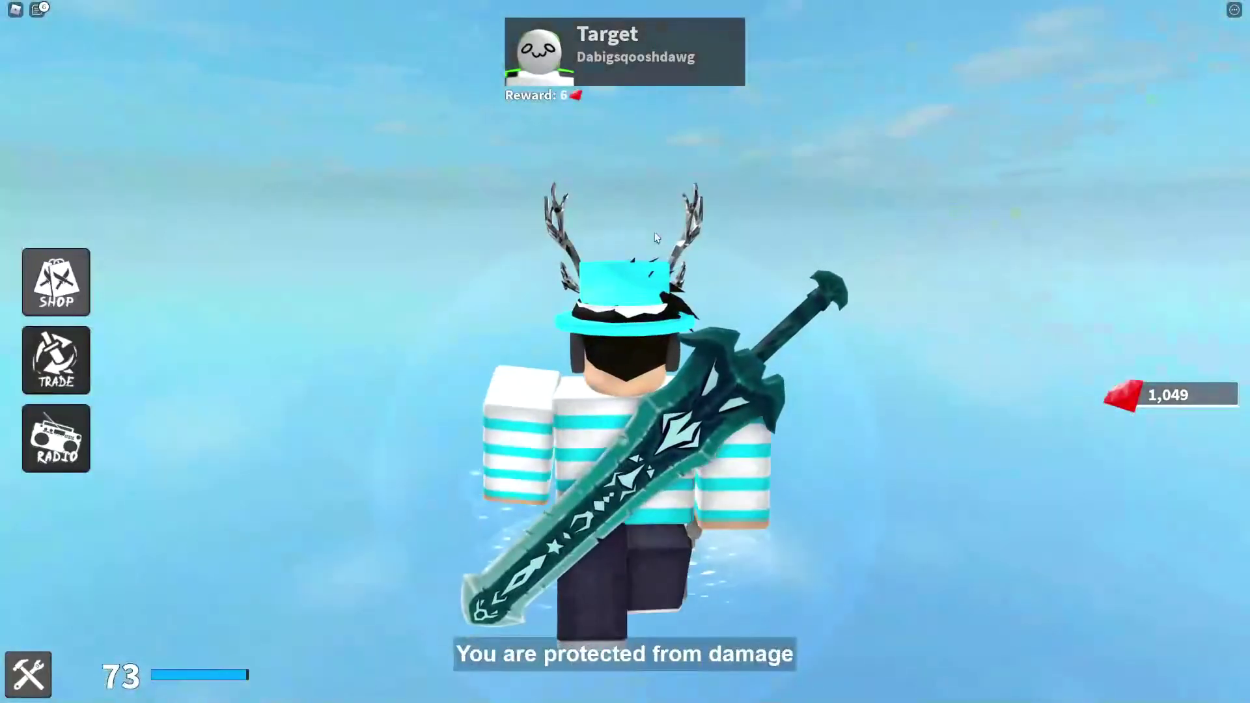
key("Escape")
key("Escape")
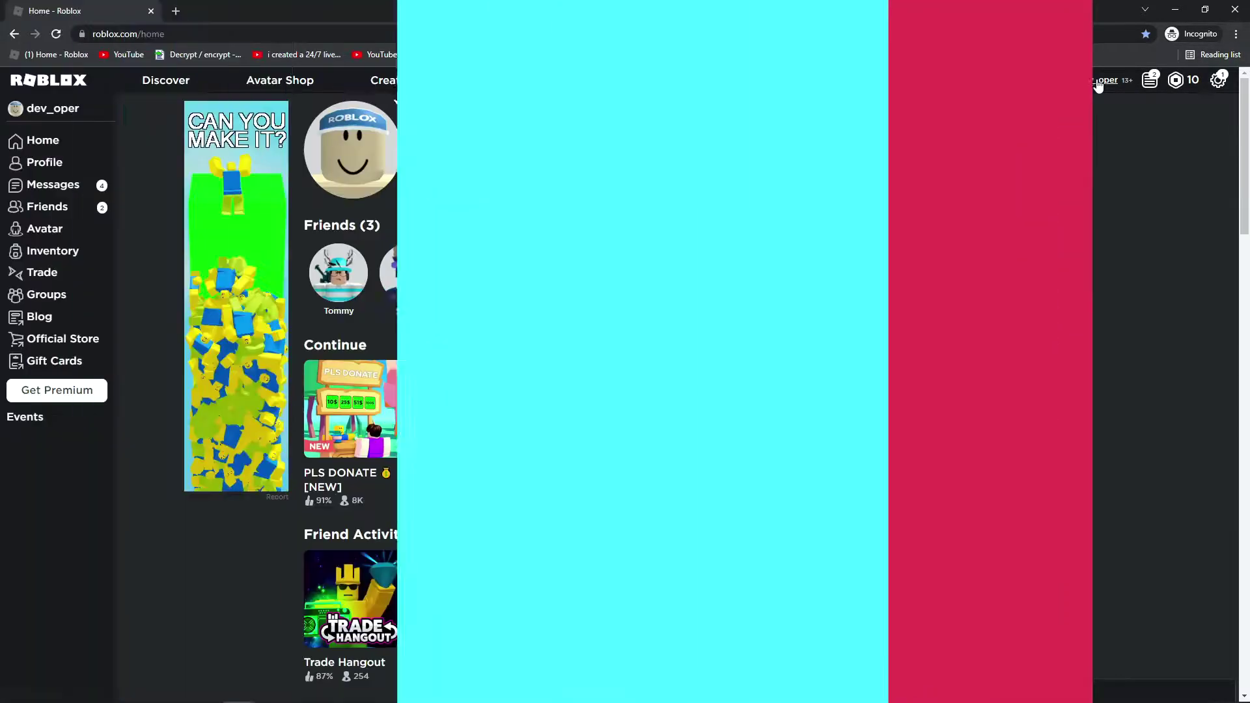
Go to the Create page and open the Shirts upload form under My Creations
left_click(388, 81)
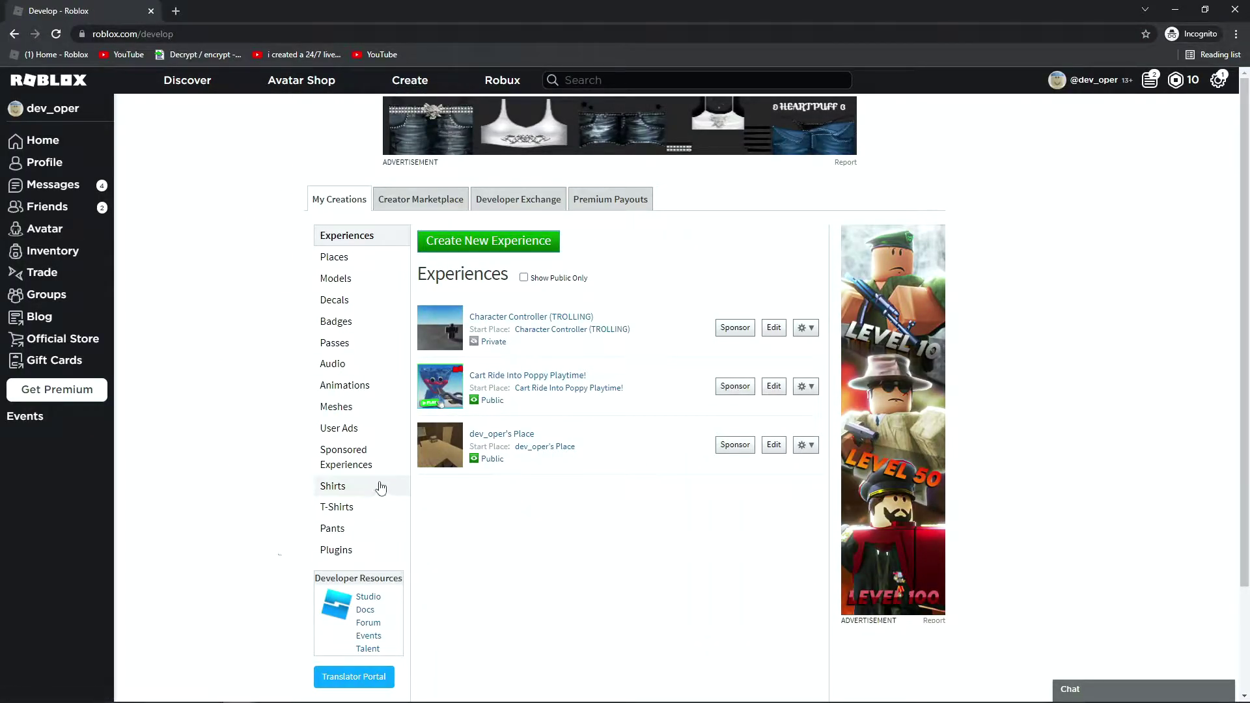
left_click(330, 489)
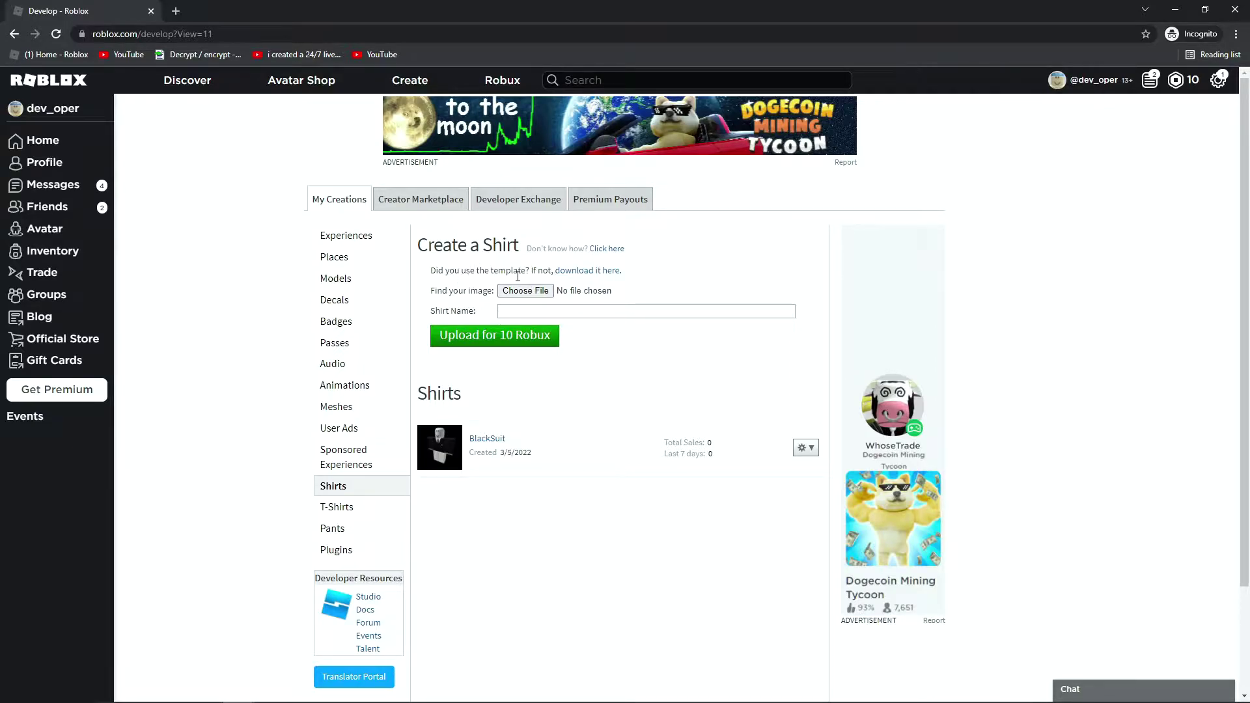
Save the official shirt template as Template-Shirts-R15_07262019.png in RobloxShirtVideo and pick it for the new shirt
left_click(572, 276)
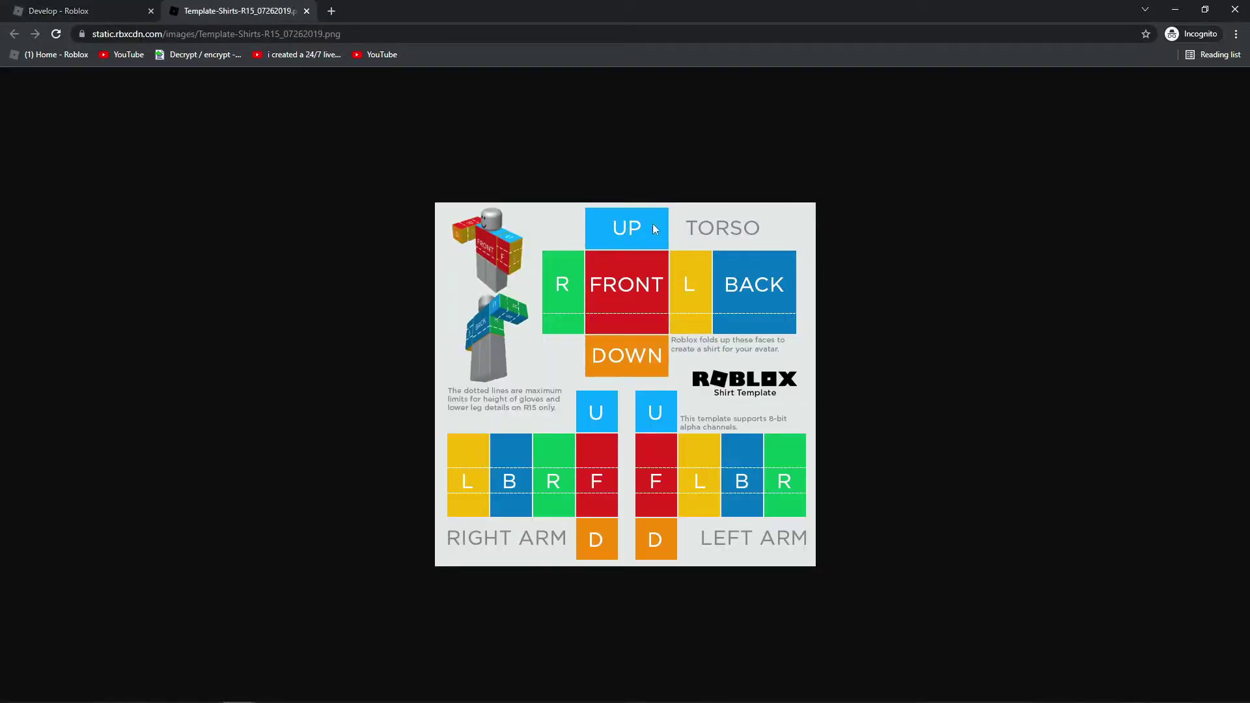
right_click(546, 337)
left_click(582, 364)
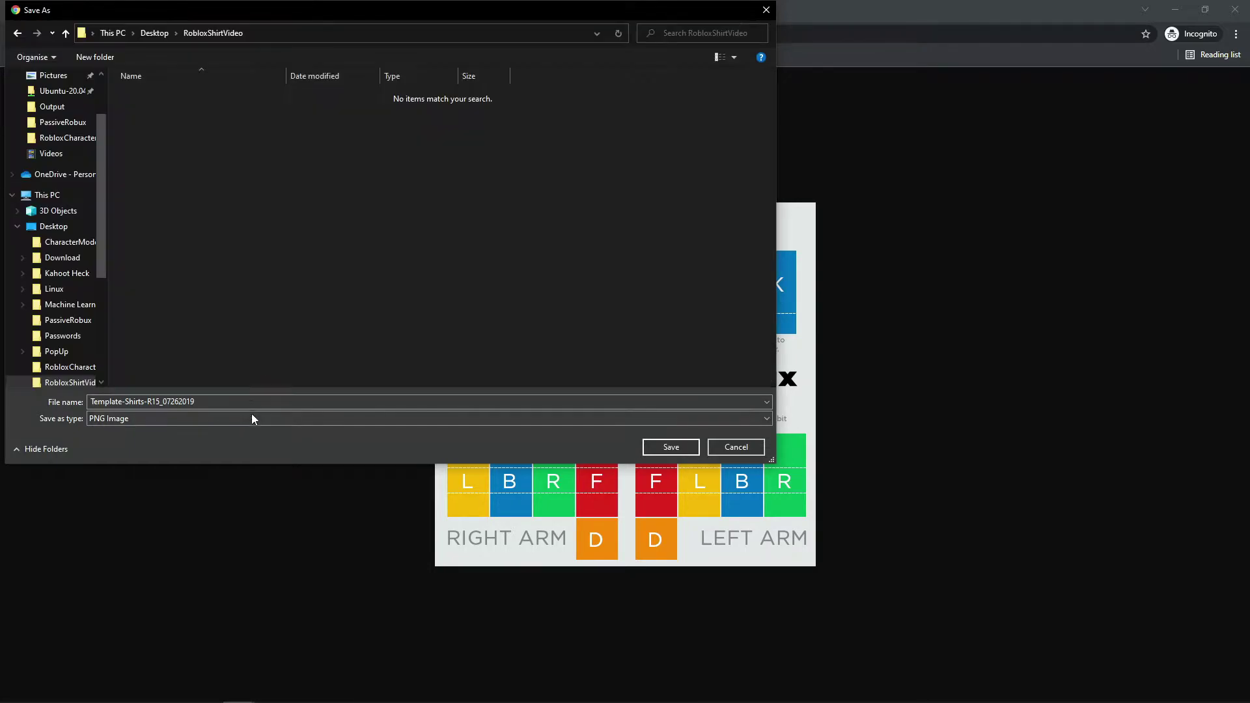
left_click(670, 446)
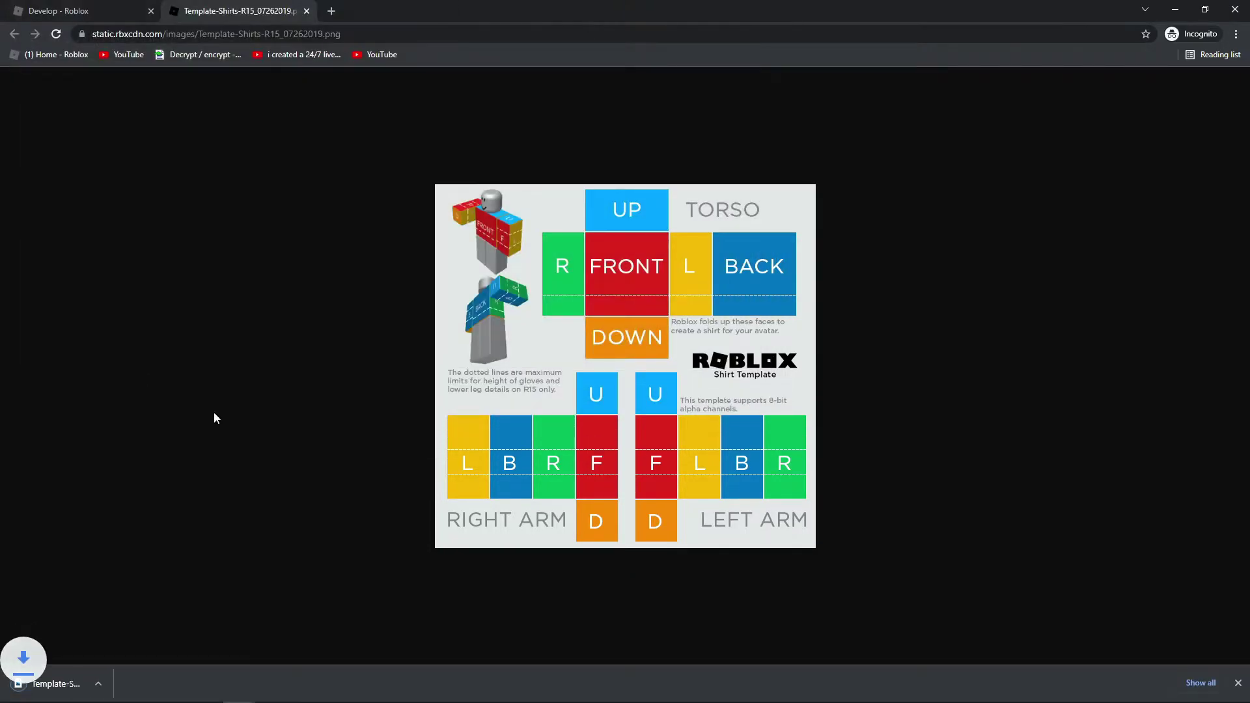
left_click(44, 8)
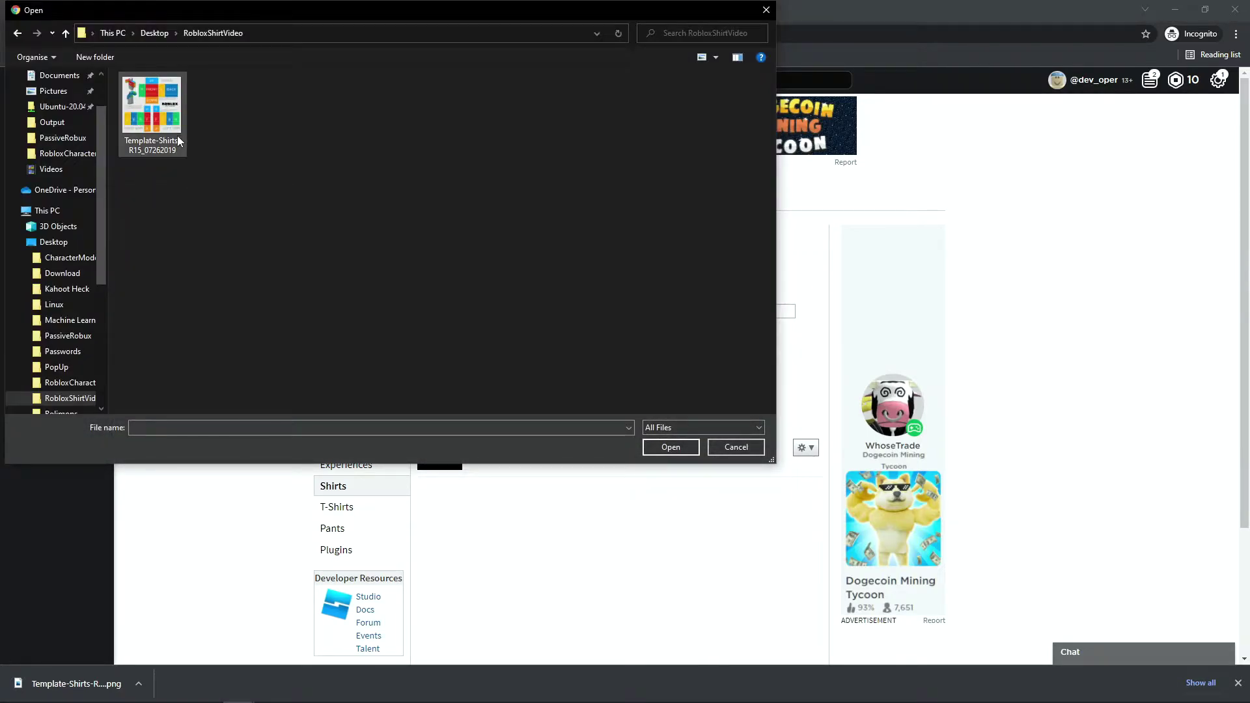
left_click(185, 127)
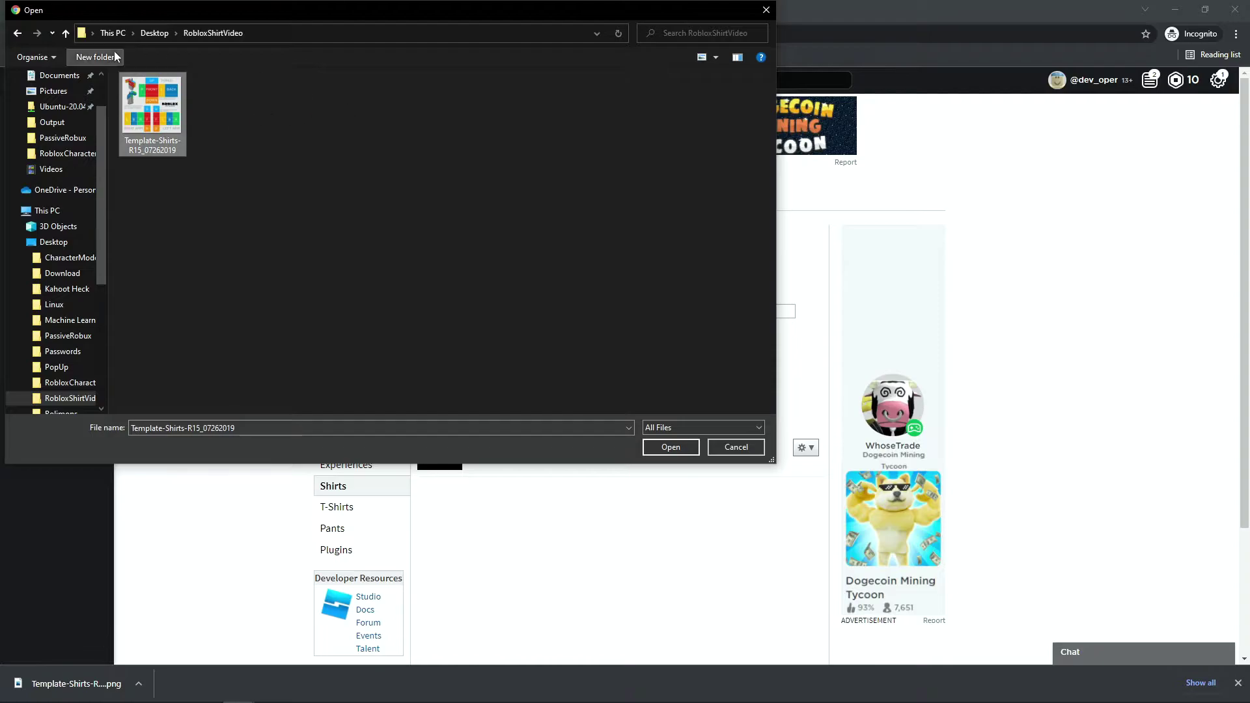
Attach the template, name the shirt PlsDonateShirt, and confirm the 10-Robux upload
left_click(674, 447)
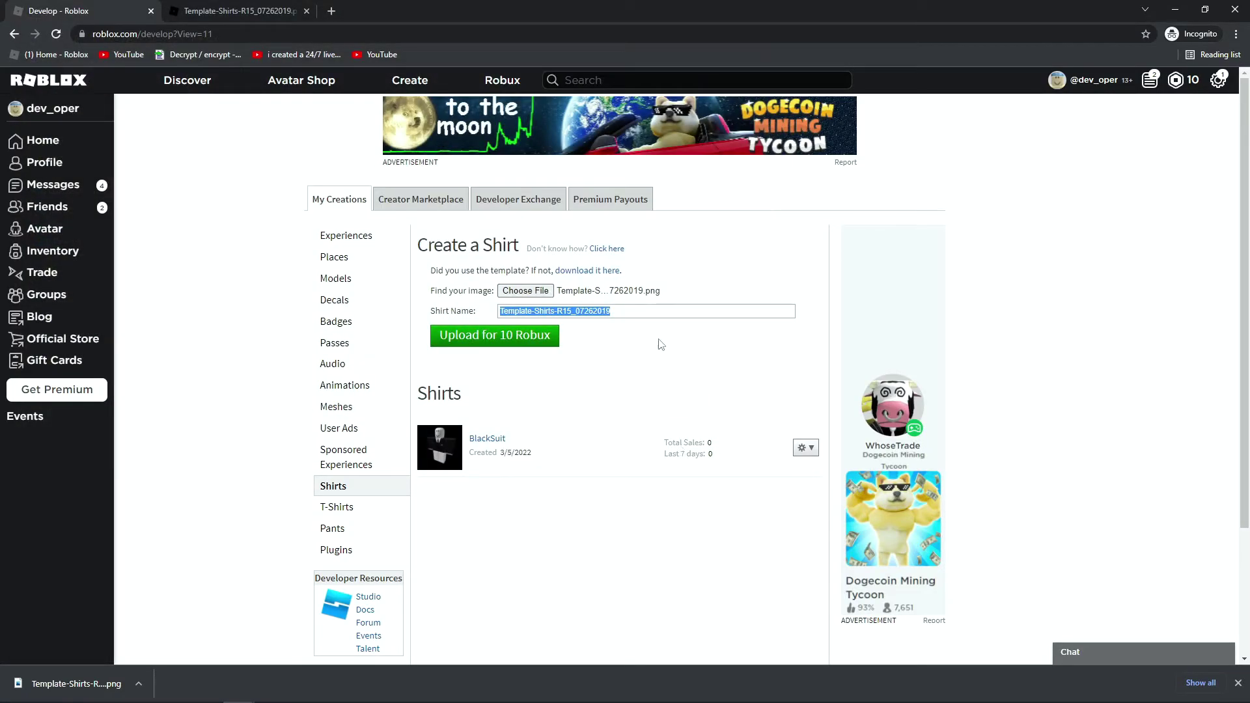
key("BackSpace")
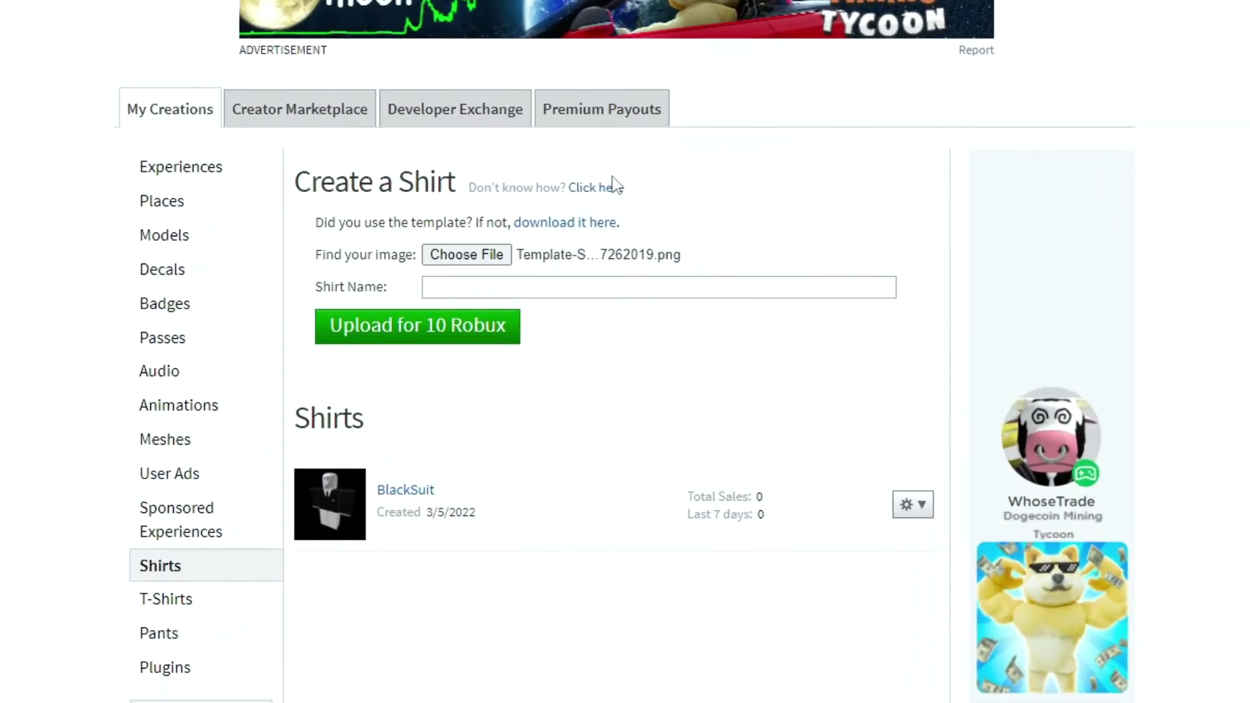
type("PlsDonatr")
key("BackSpace")
type("eShirt")
key("BackSpace")
key("BackSpace")
key("BackSpace")
key("BackSpace")
key("BackSpace")
type("Shir")
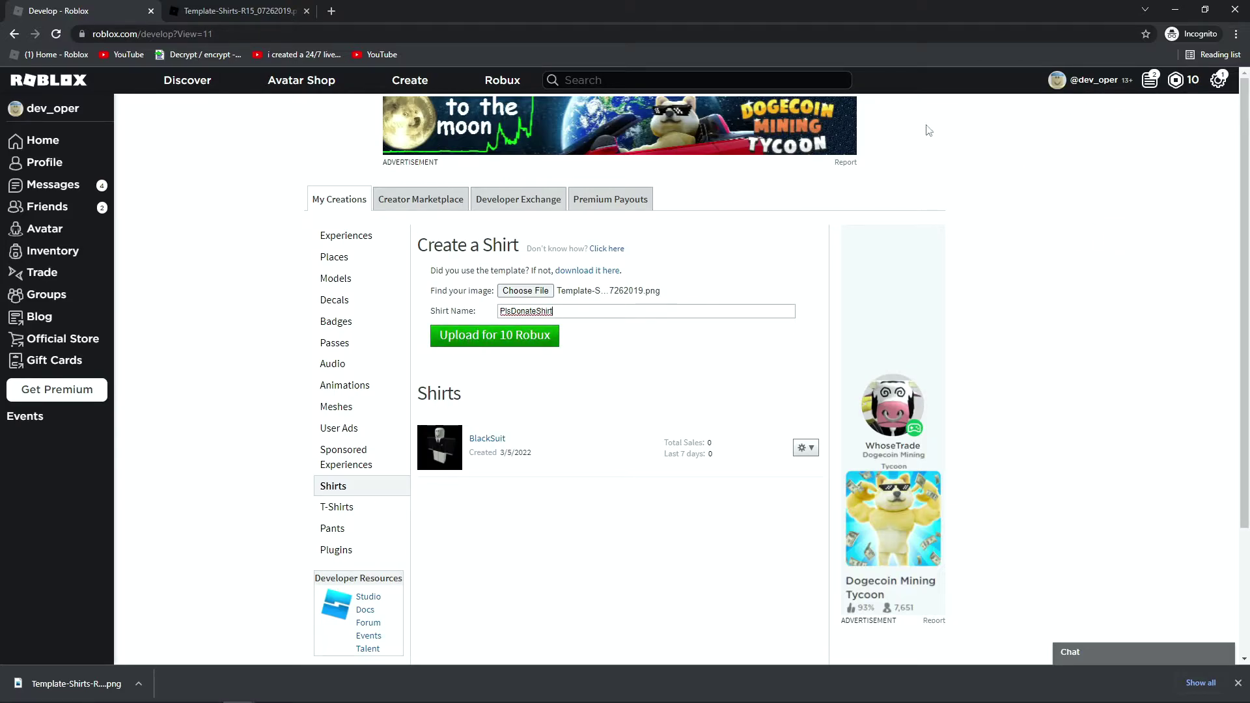
left_click(492, 343)
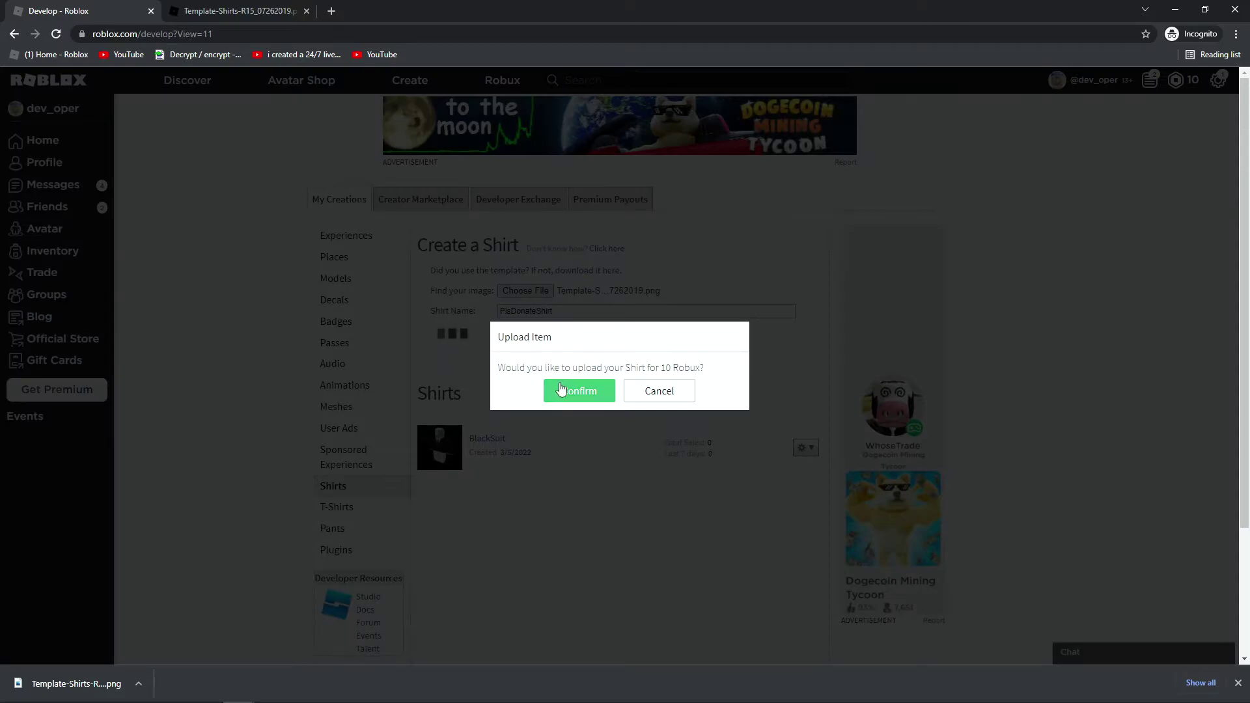
left_click(561, 390)
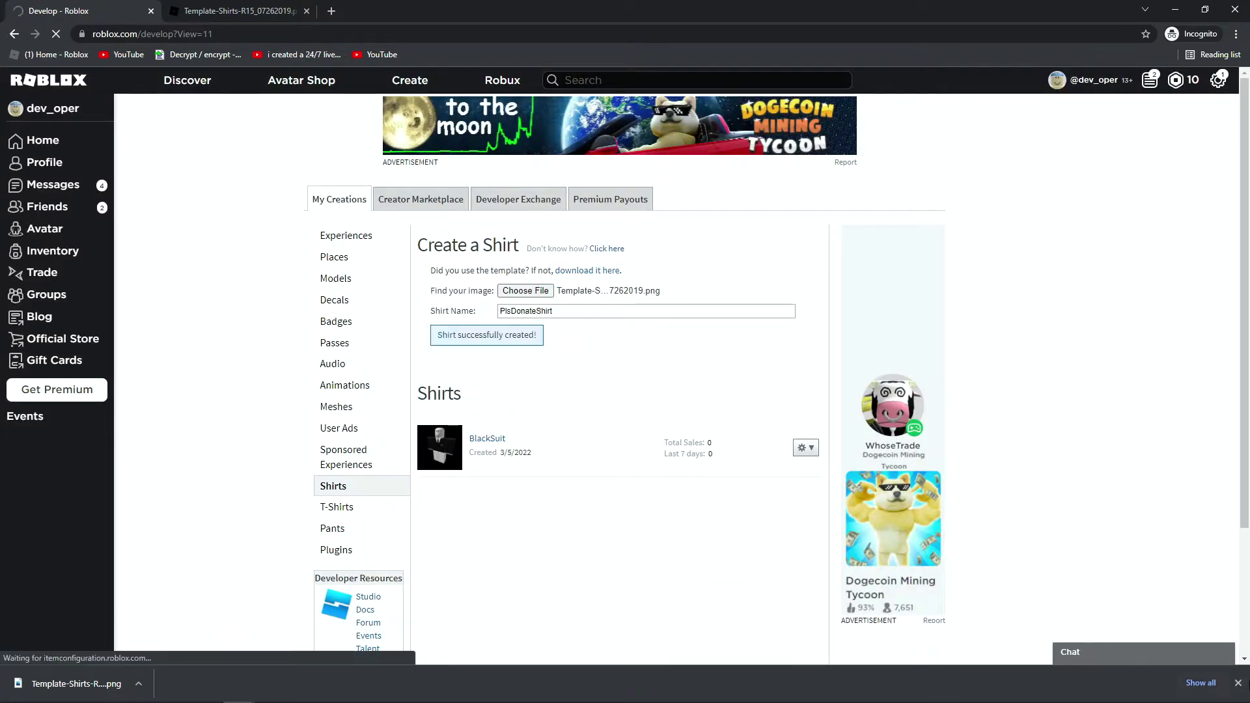
Dismiss the downloads bar and open the PlsDonateShirt item page from the Shirts list
left_click(1238, 683)
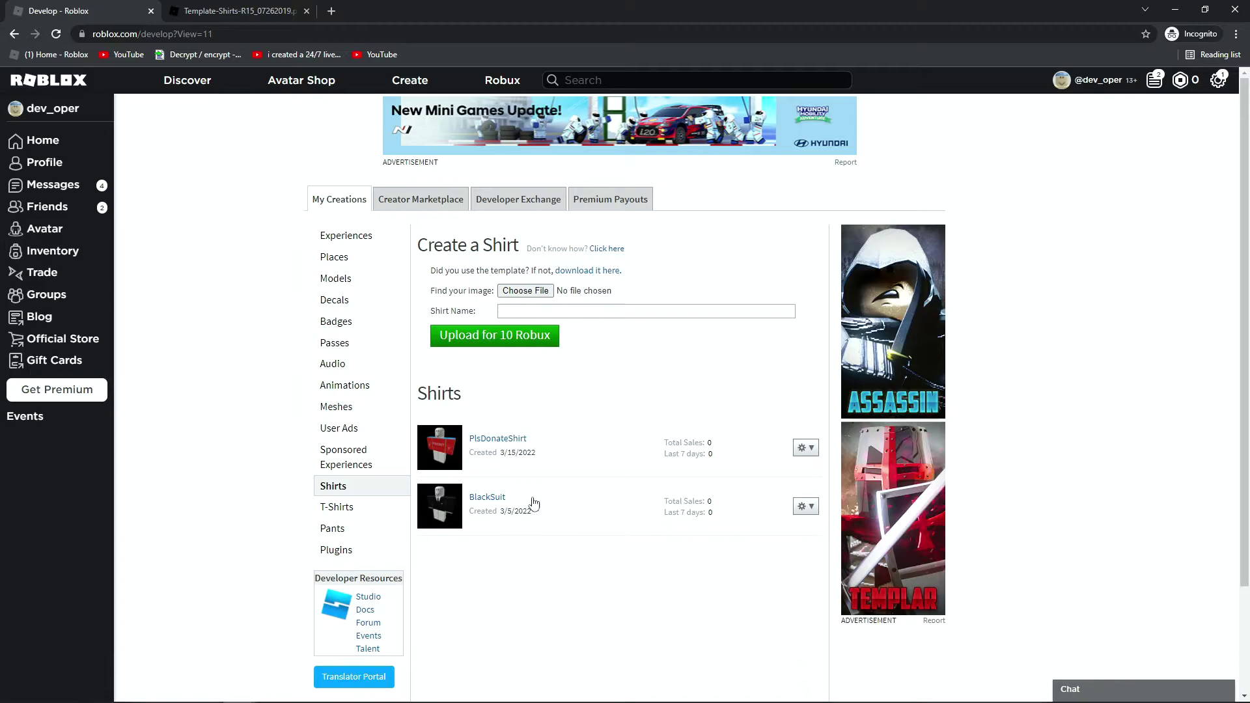
left_click(452, 440)
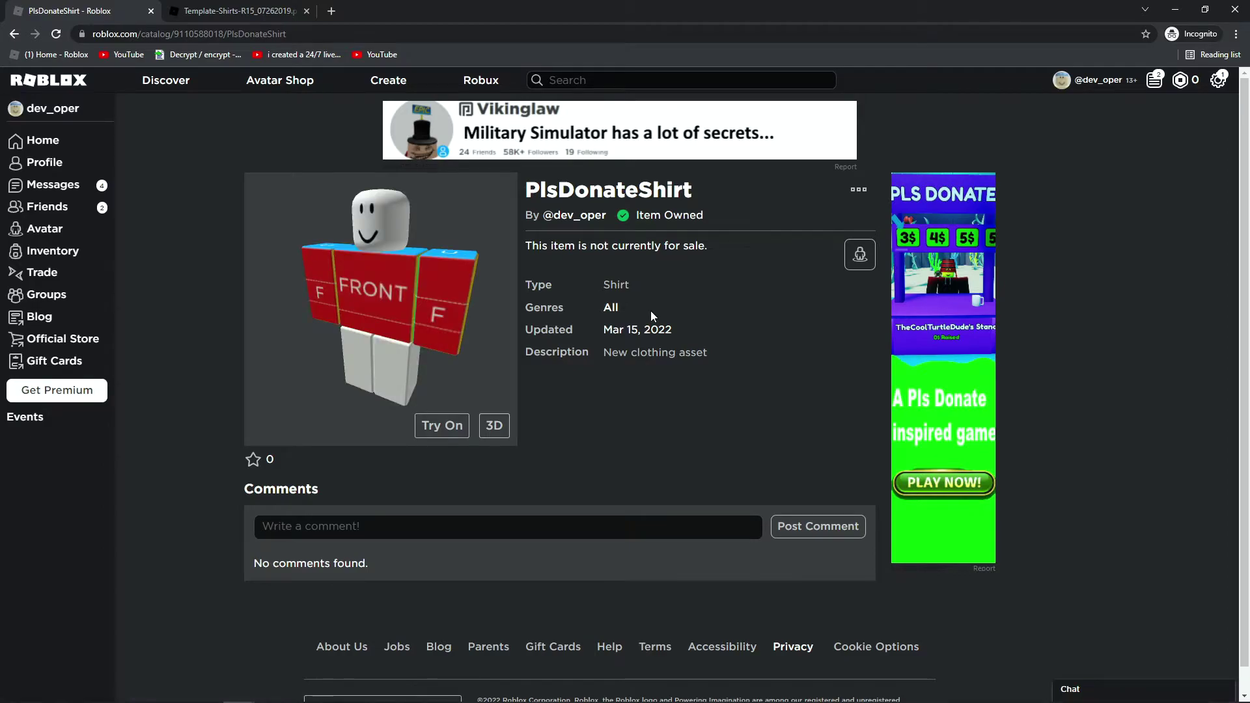
mouse_move(617, 246)
left_mouse_down()
mouse_move(707, 354)
mouse_move(617, 246)
left_mouse_up()
In the shirt's Configure Sales settings, turn on Item for Sale and change the price from 5 to 10
left_click(858, 193)
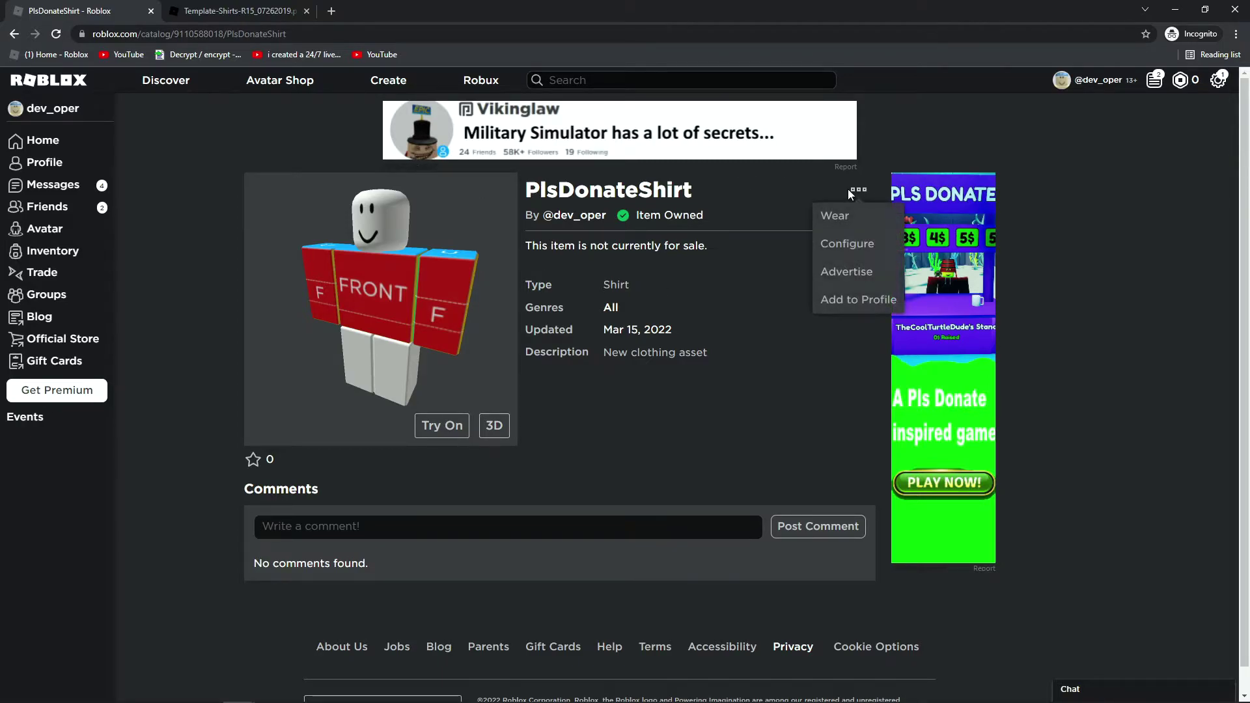
left_click(849, 244)
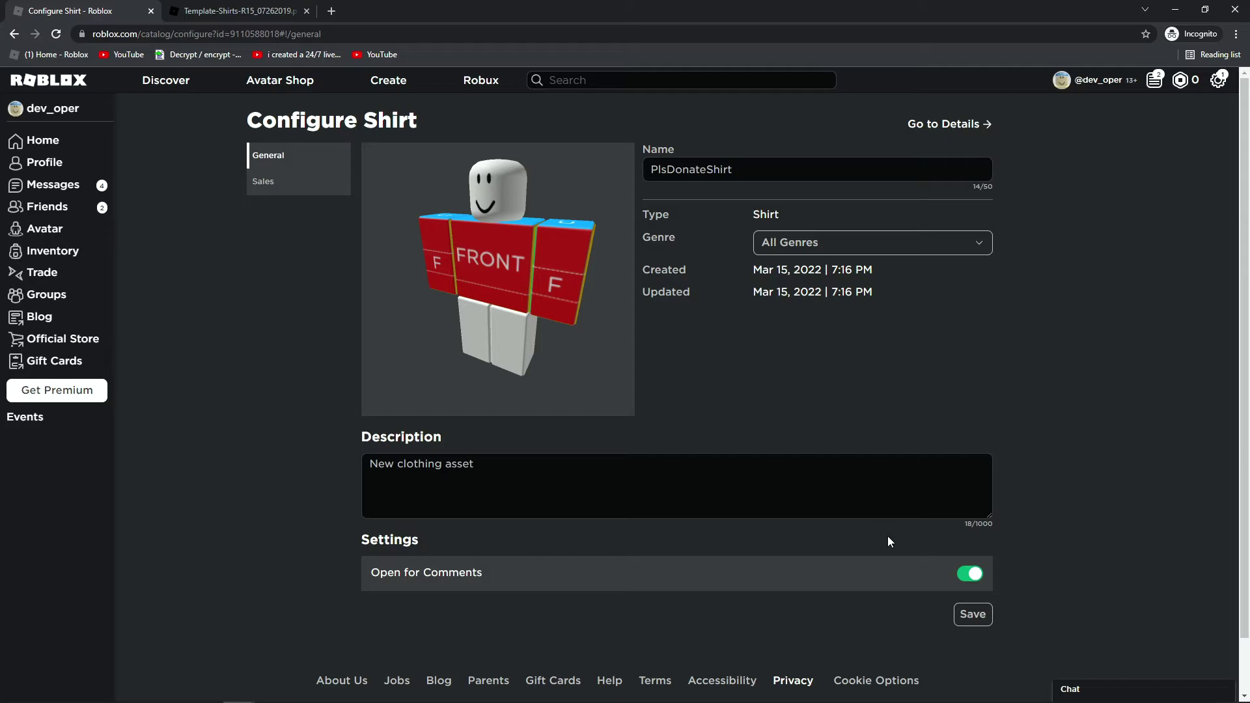
left_click(275, 190)
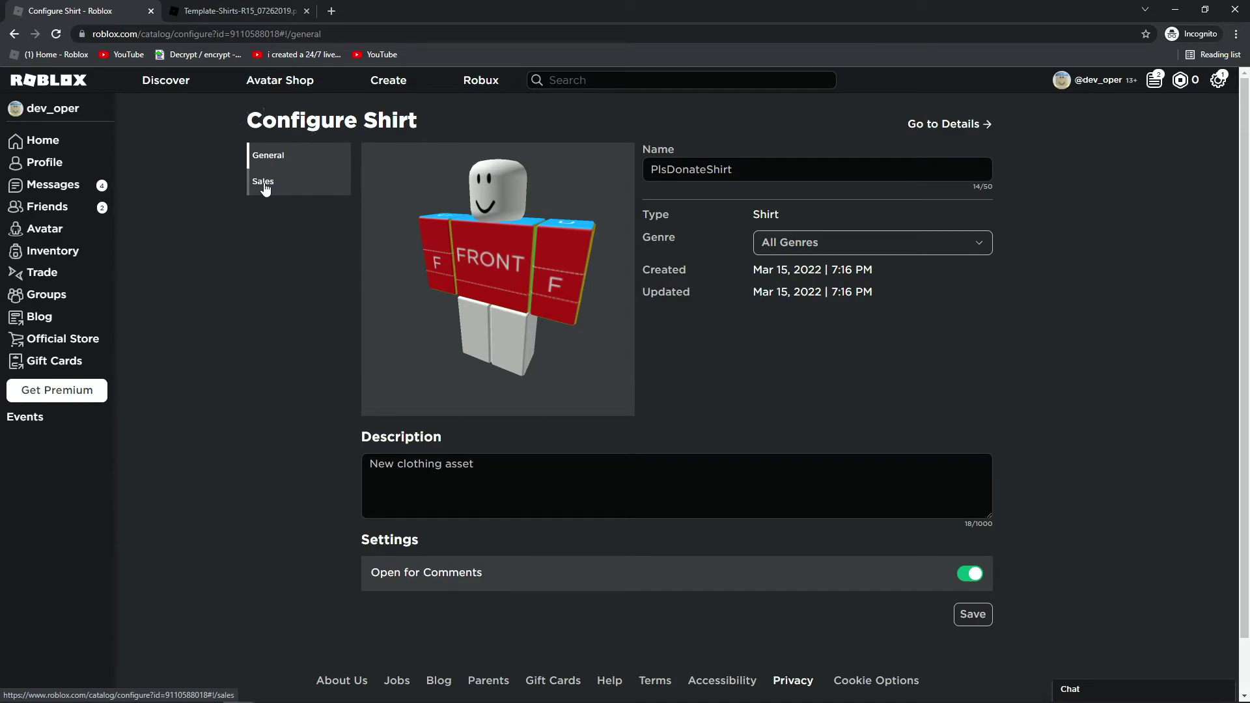
left_click(265, 187)
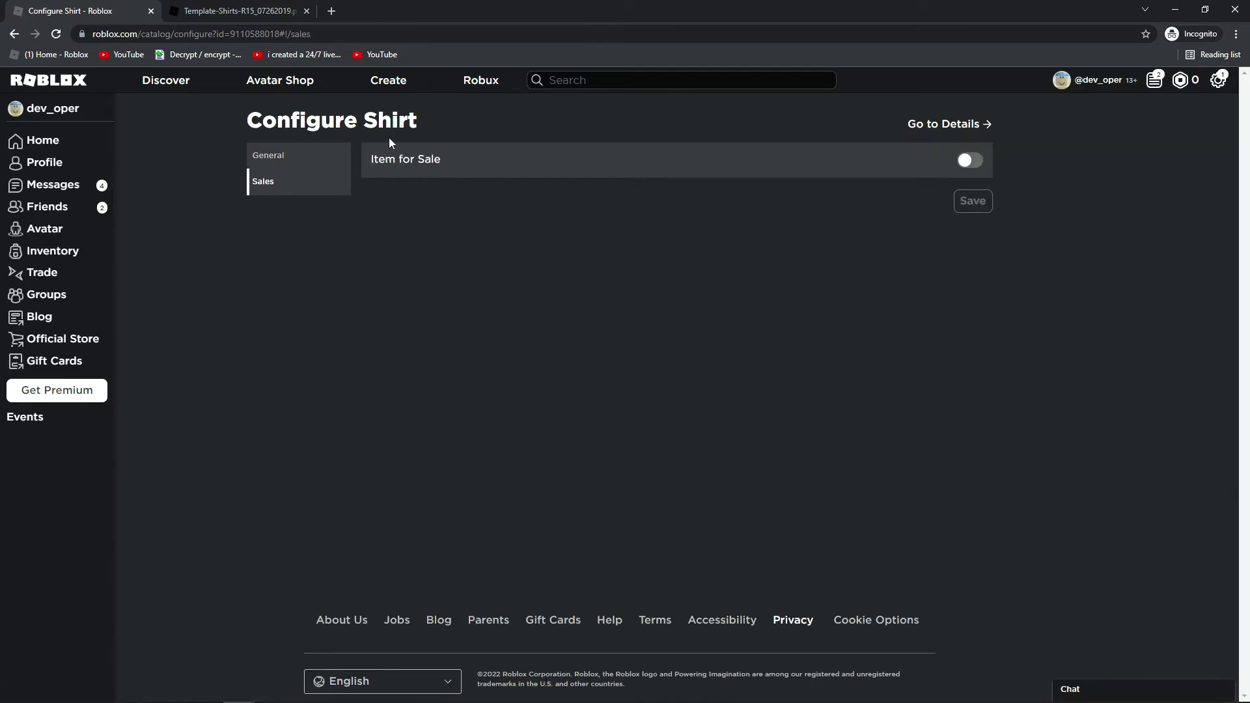
left_click(967, 161)
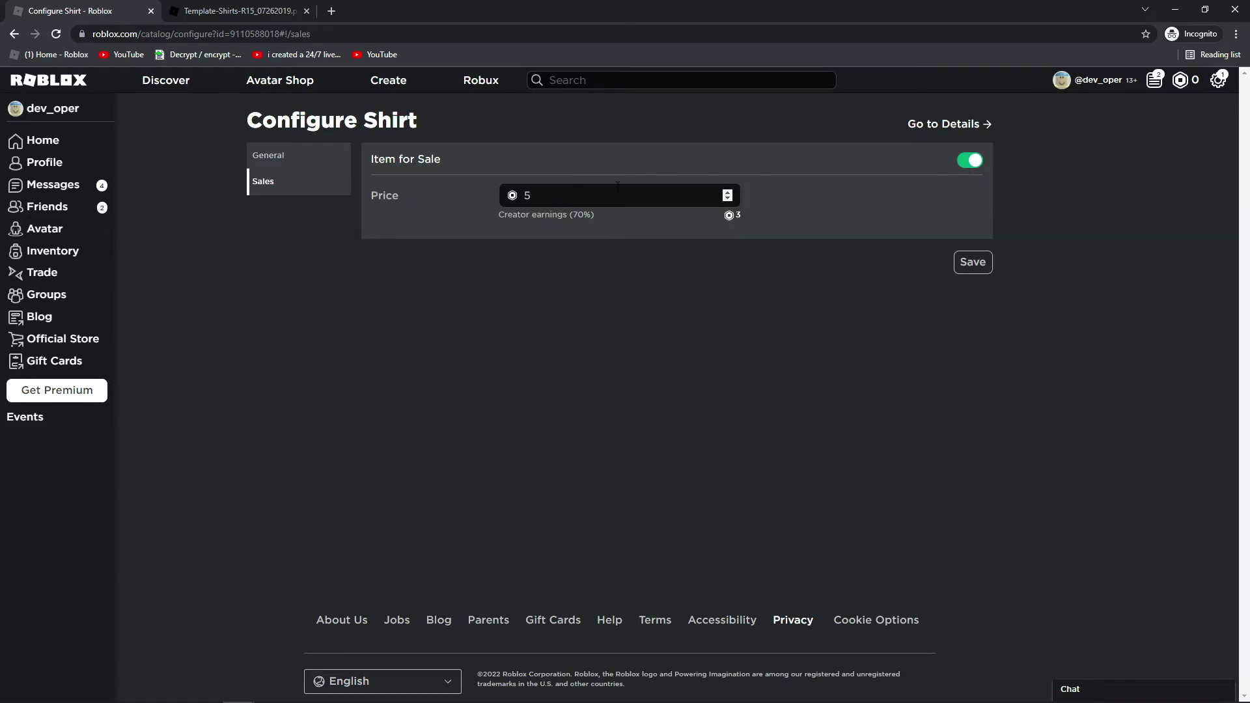
left_click(554, 190)
key("BackSpace")
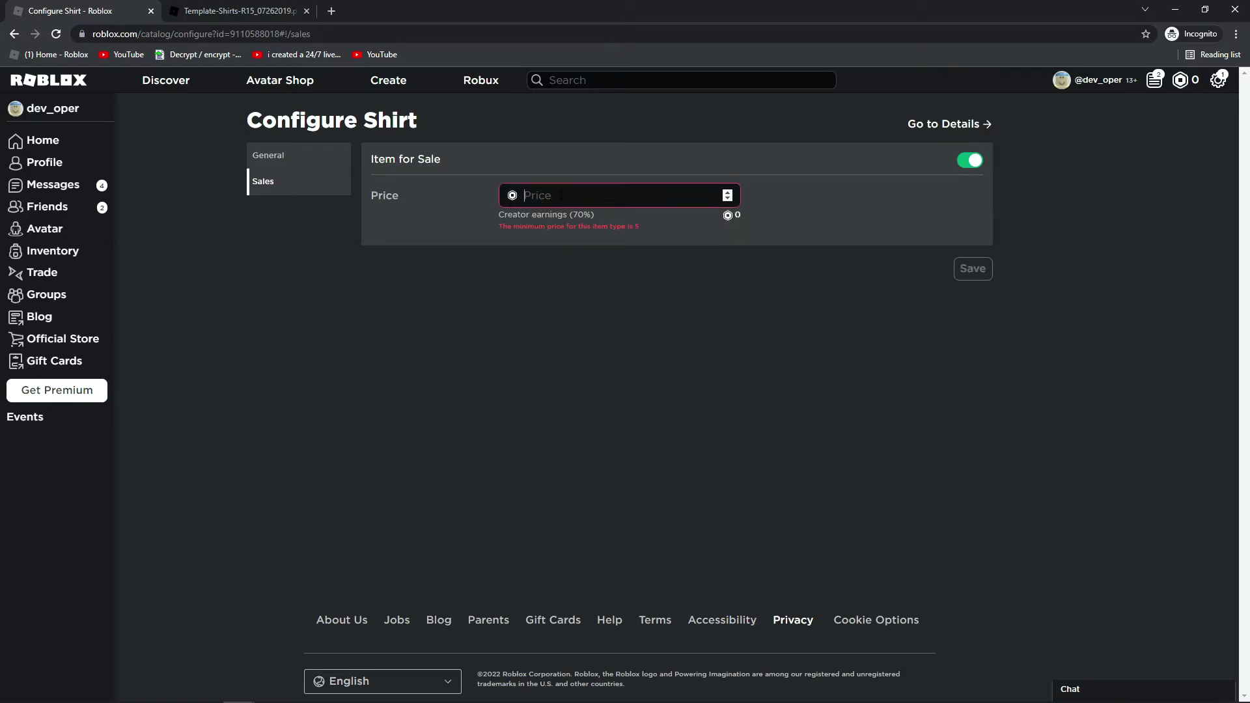
type("10")
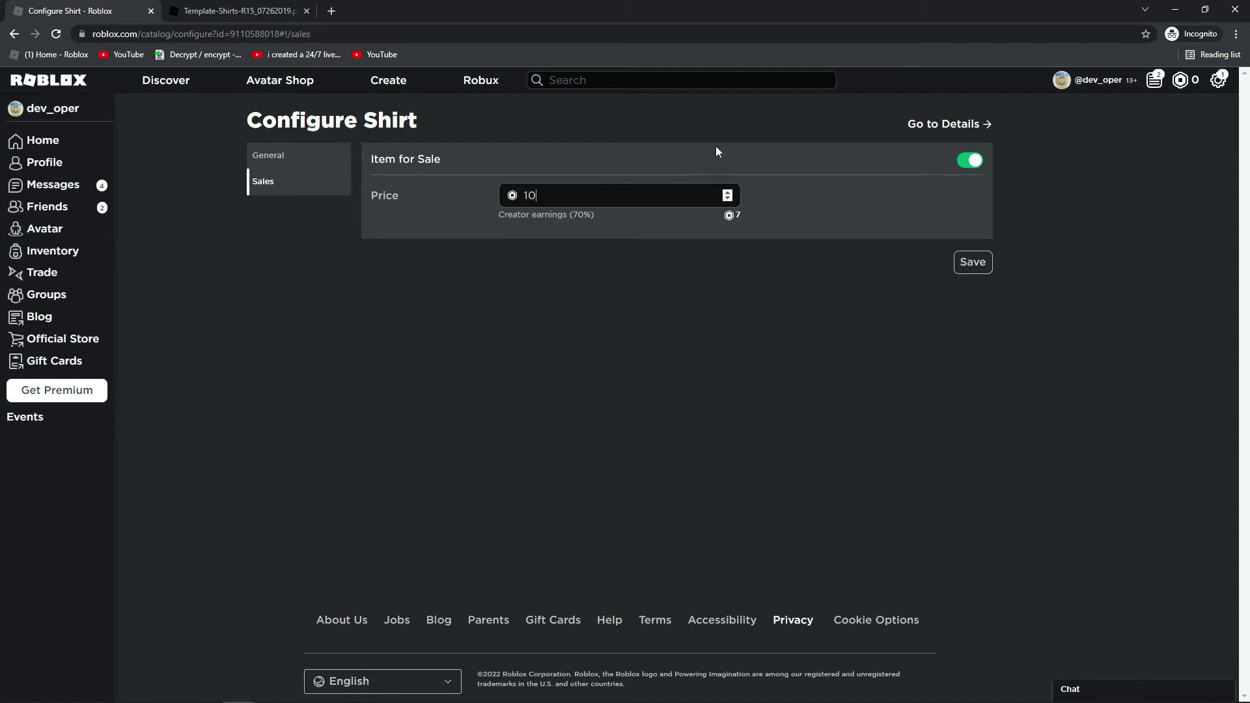
Save the 10-Robux price and return to PlsDonateShirt's details page
left_click(971, 261)
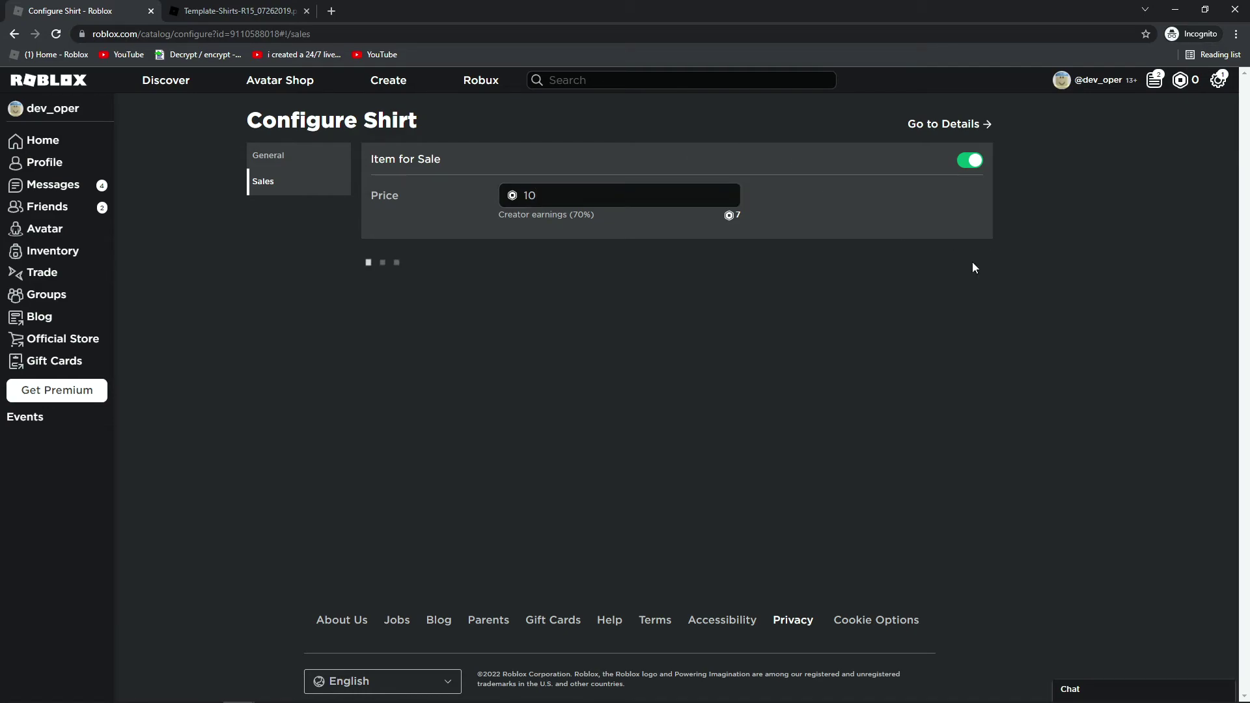
left_click(975, 125)
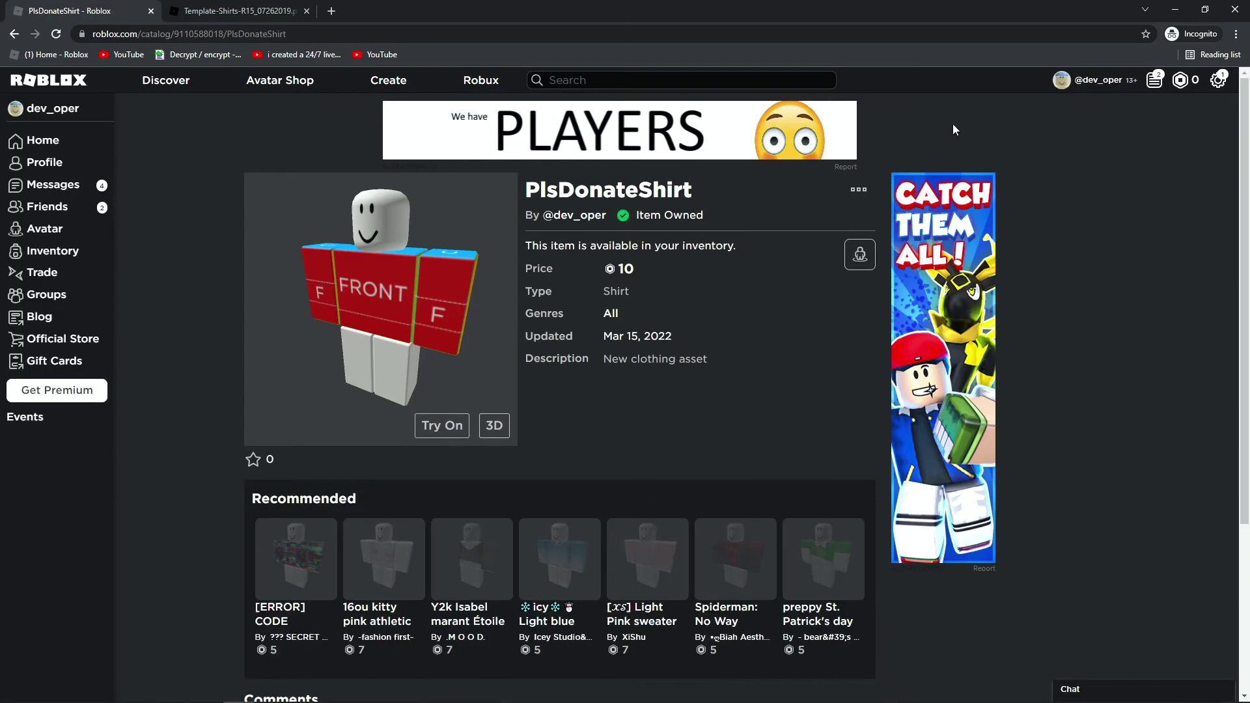